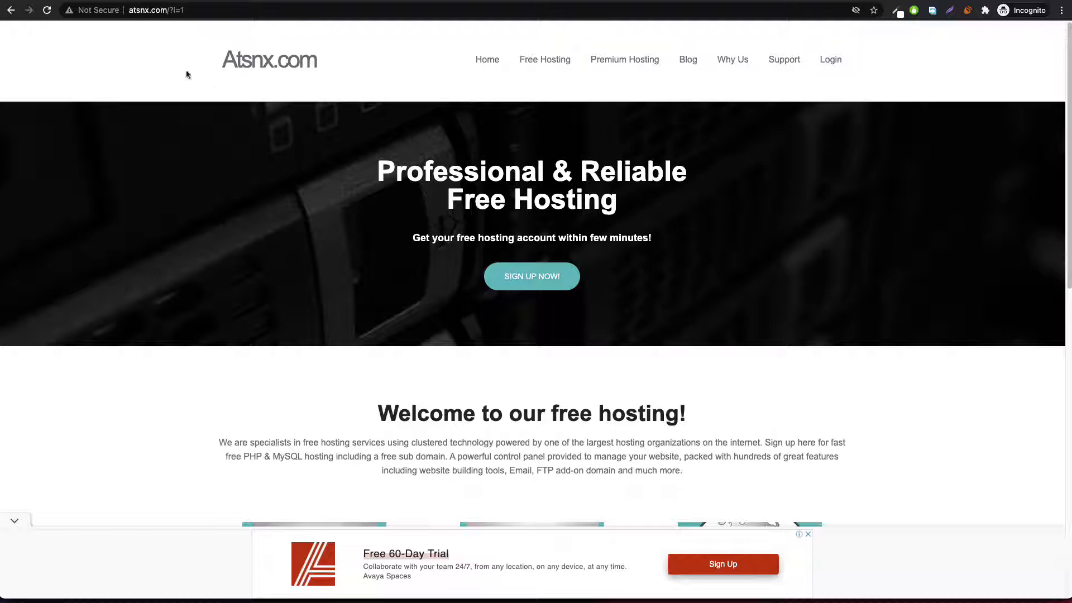
Step: Choose SIGN UP NOW on the atsnx.com home page to reach the free hosting form
click(538, 278)
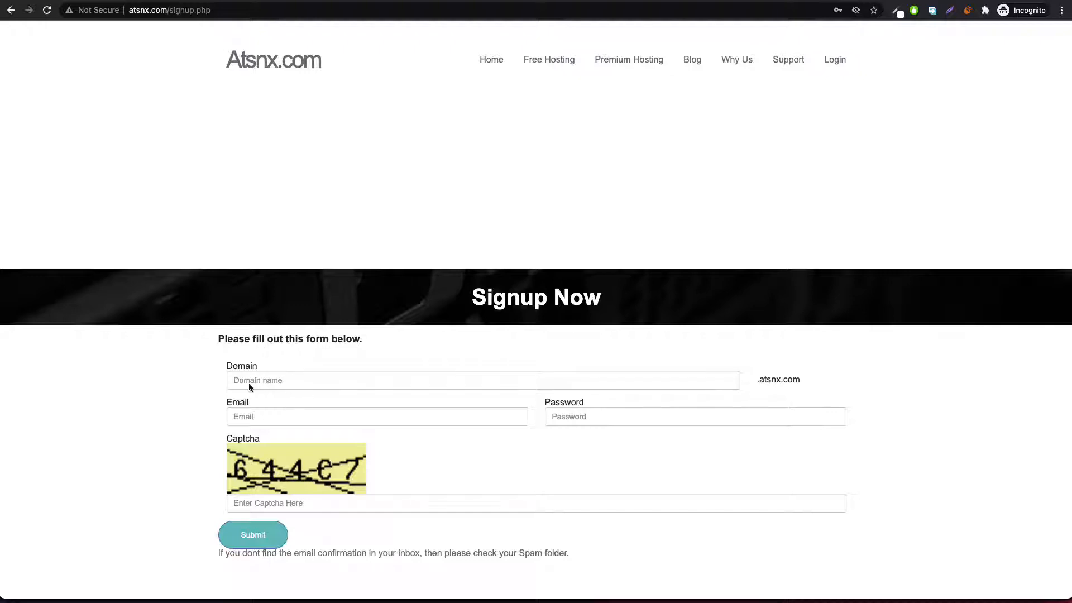
Step: Register subdomain wordpresstutorialforyou with the account e-mail, a password and the captcha code, and submit
click(281, 383)
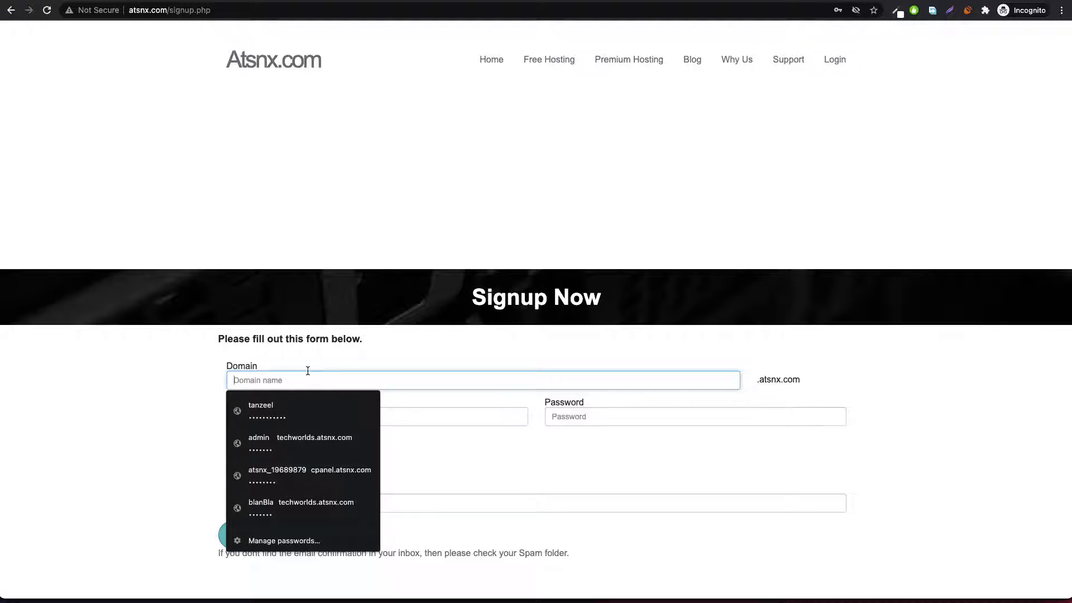
text(wordpresstutorialforyou)
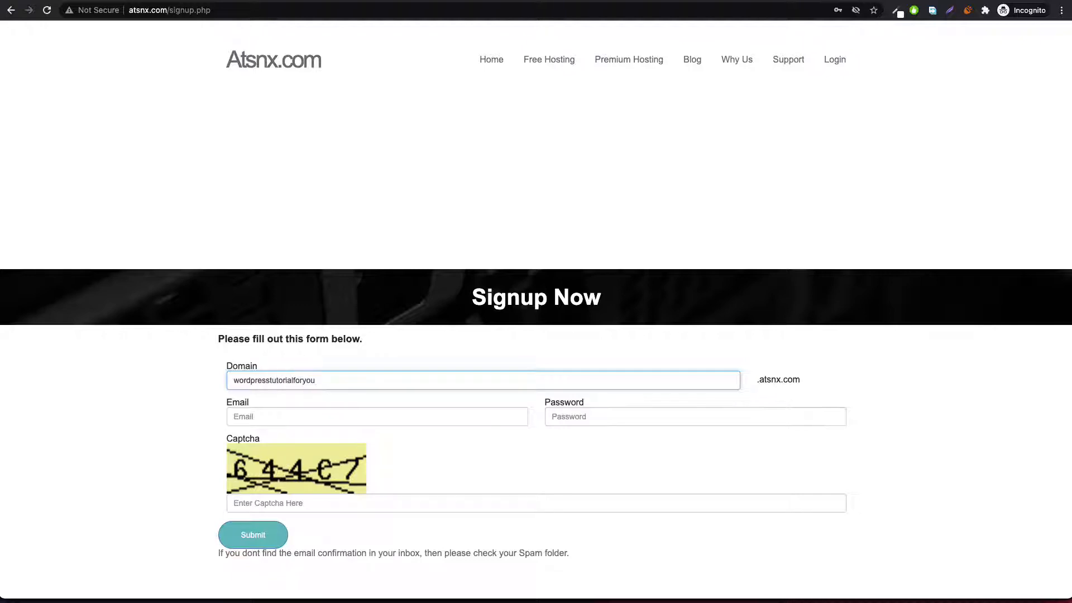
click(192, 370)
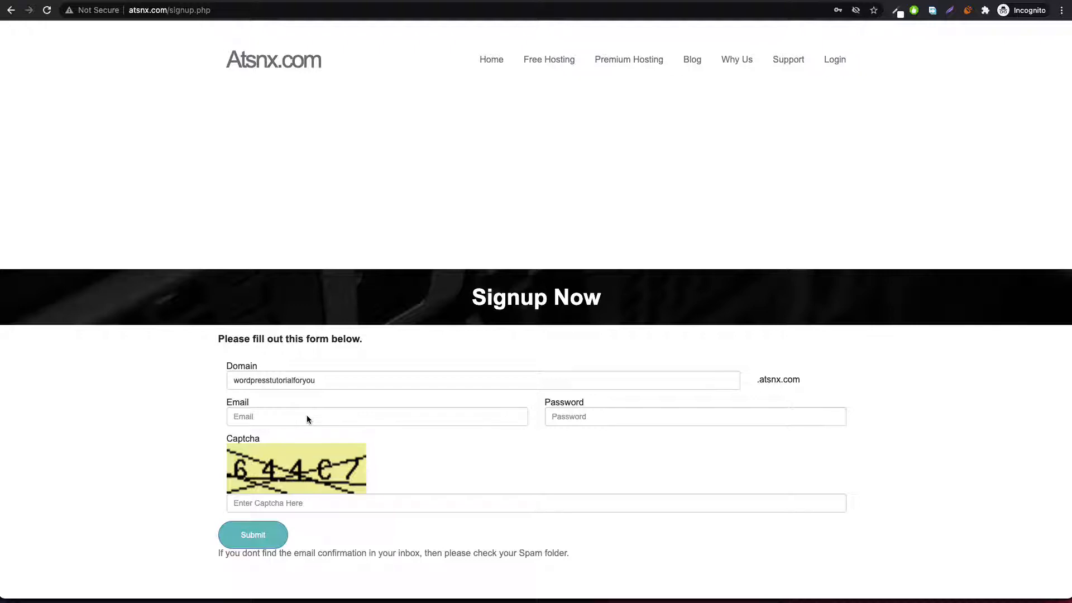
click(306, 419)
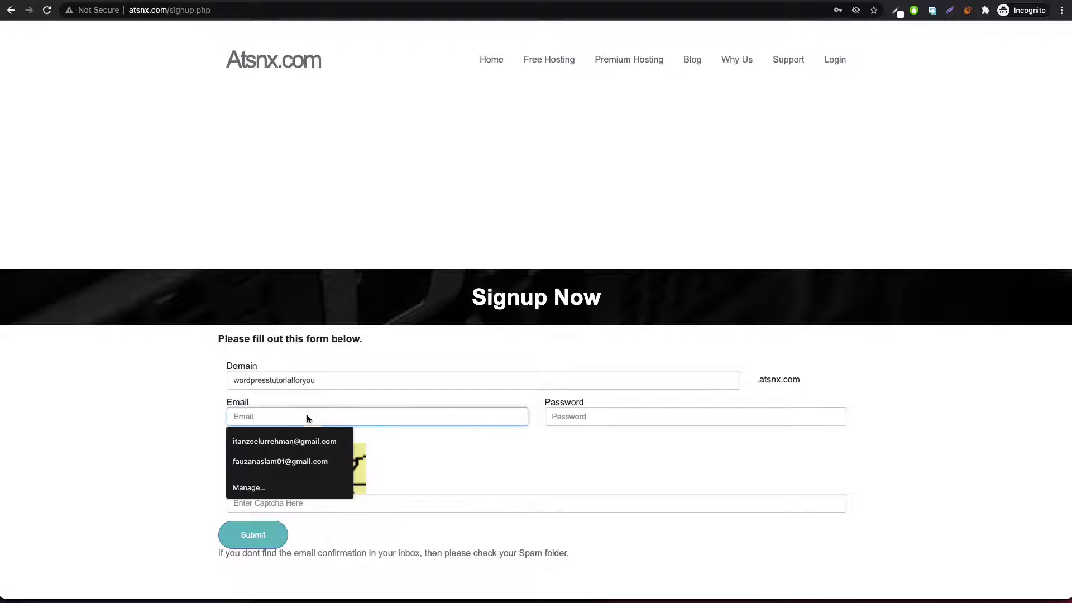
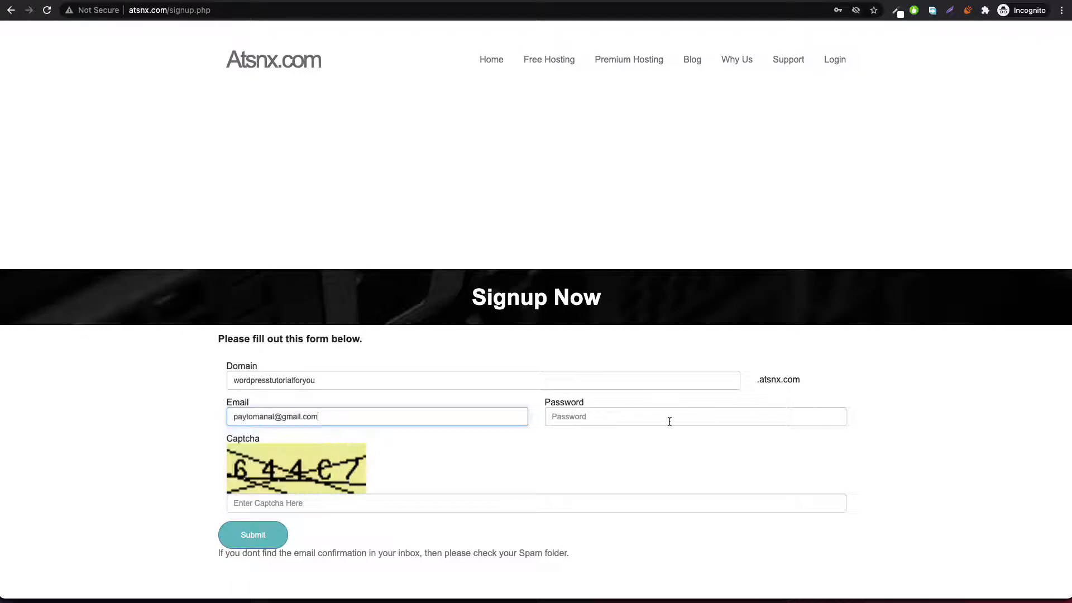
click(607, 415)
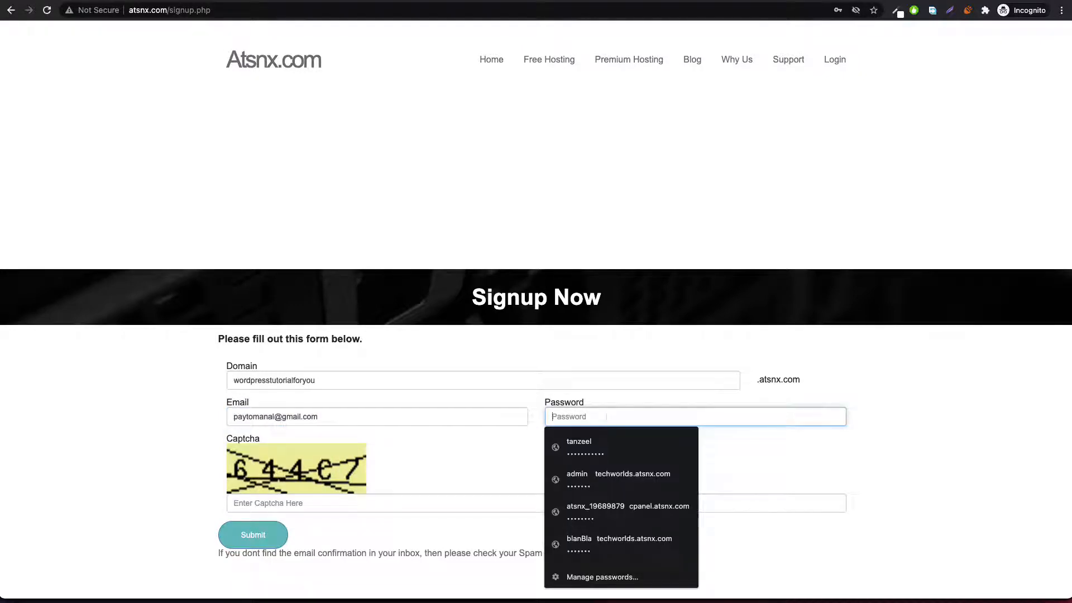
text(••)
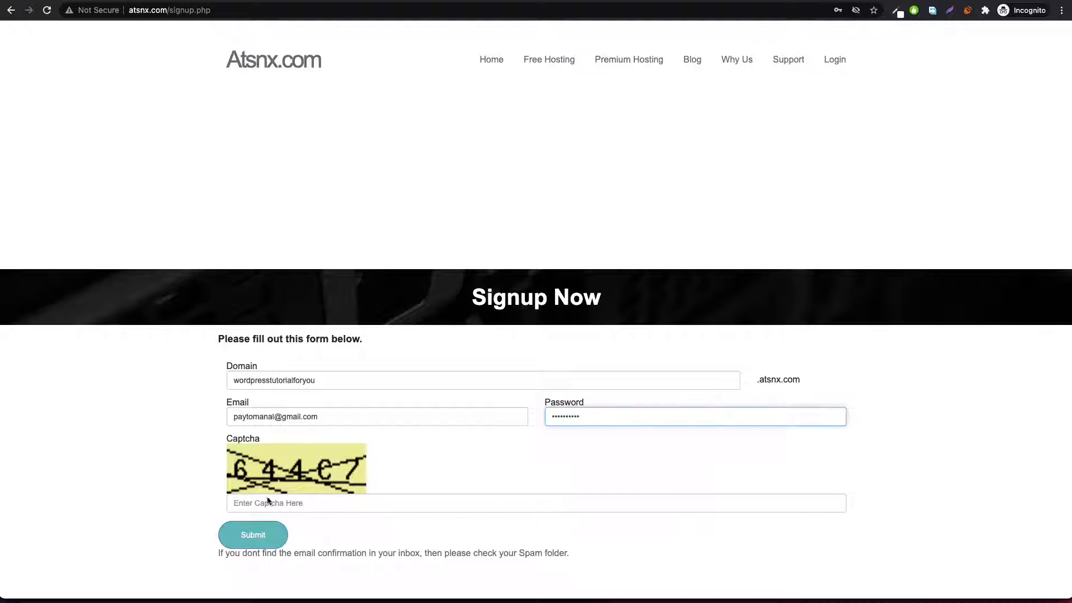
click(298, 503)
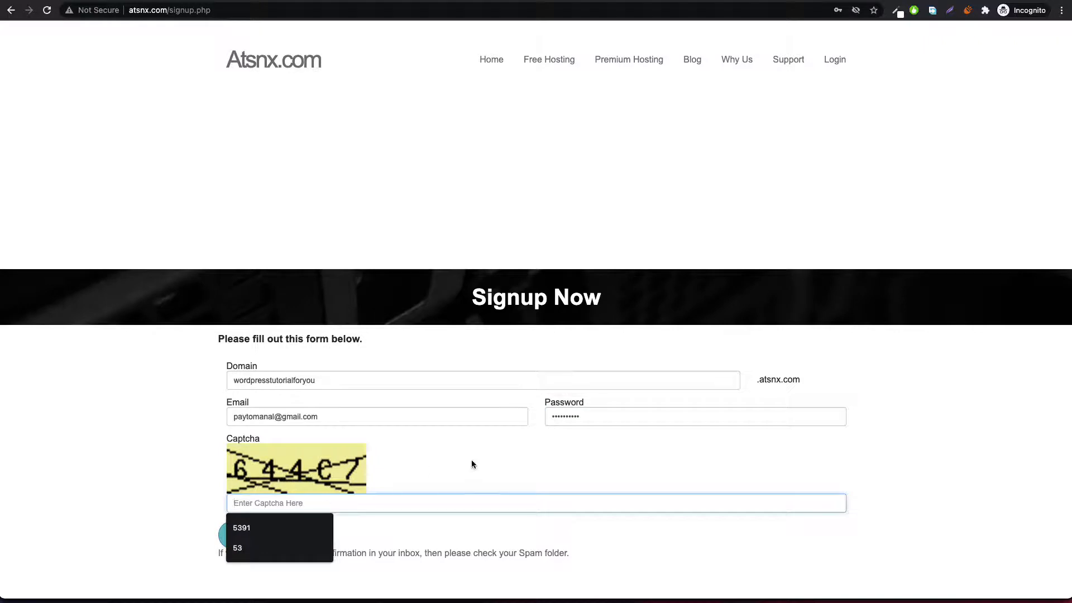
text(644c7)
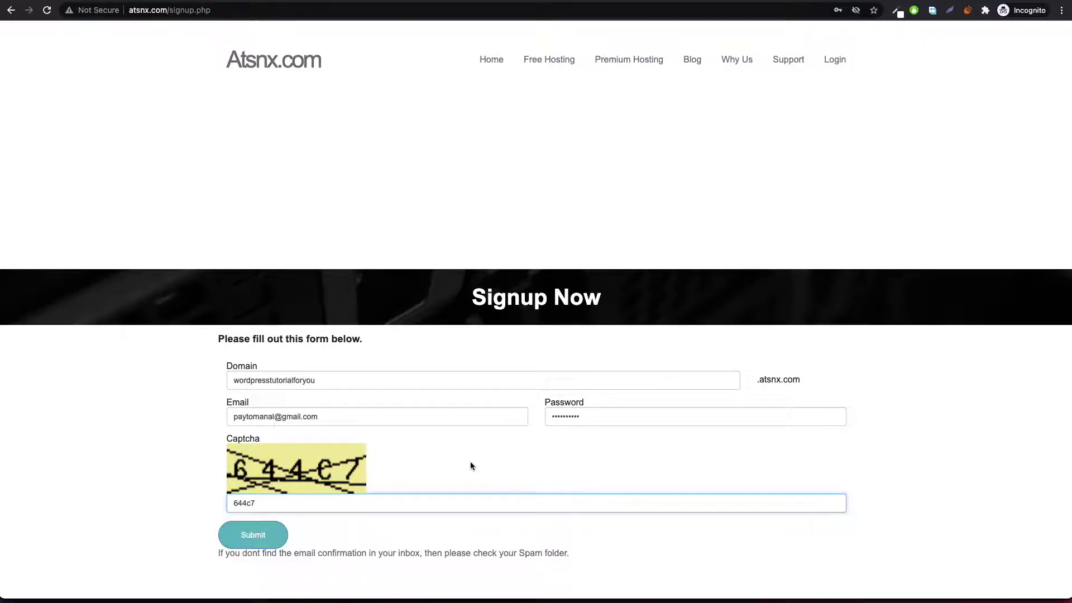
click(240, 543)
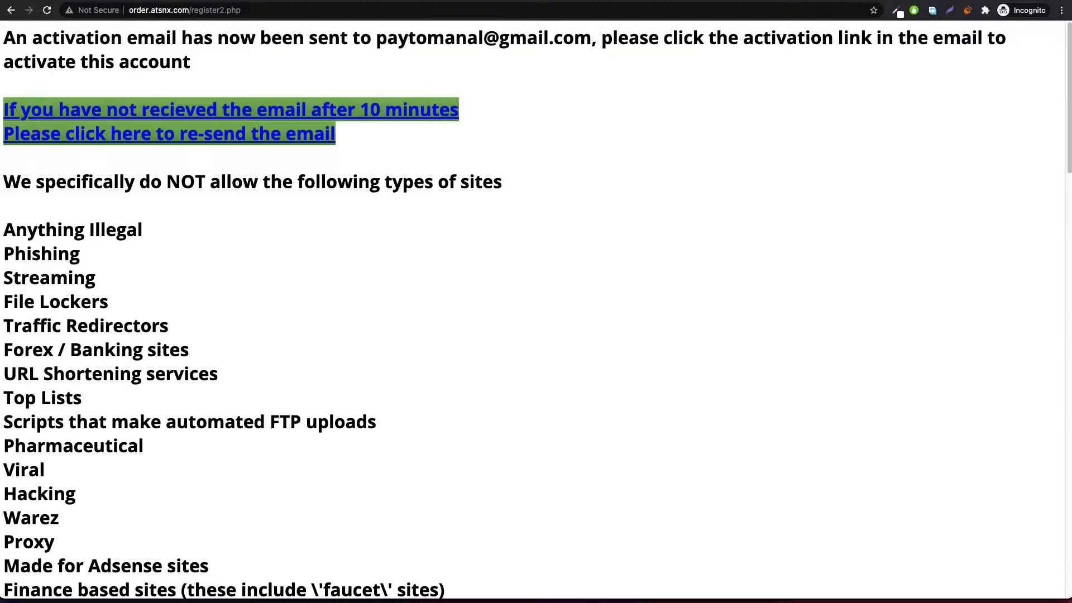
Step: Find the atsnx.com activation email in Gmail's Spam folder and follow its activation link
click(224, 1)
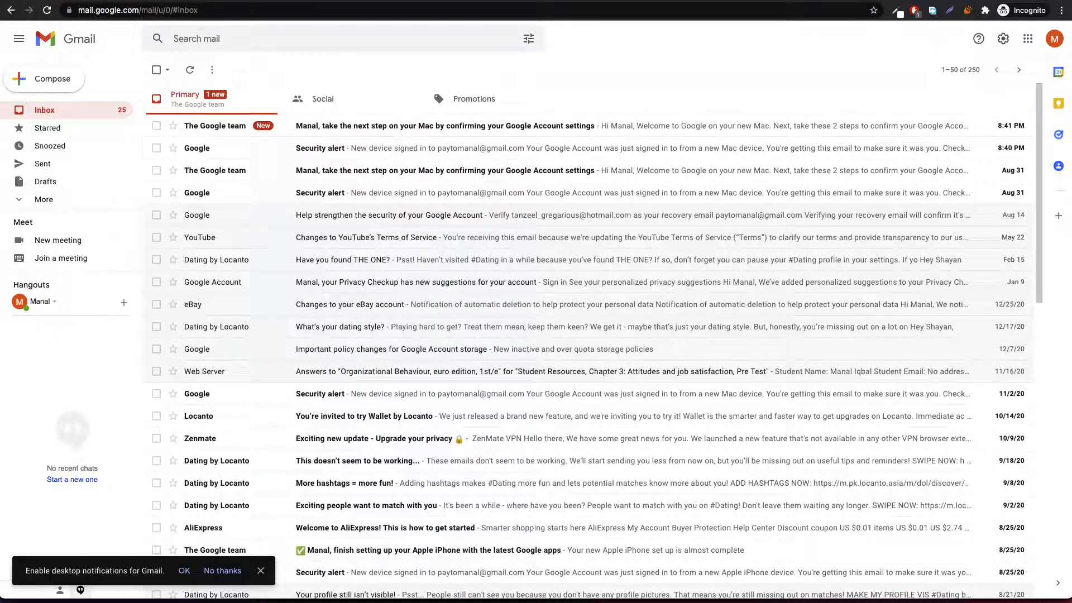
click(86, 113)
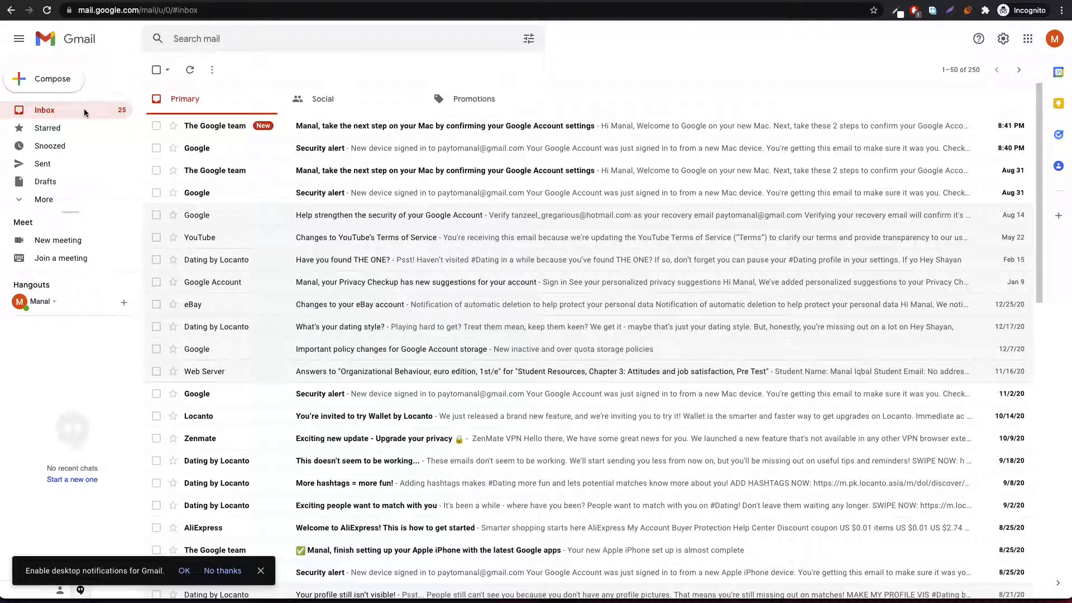
click(42, 199)
click(44, 289)
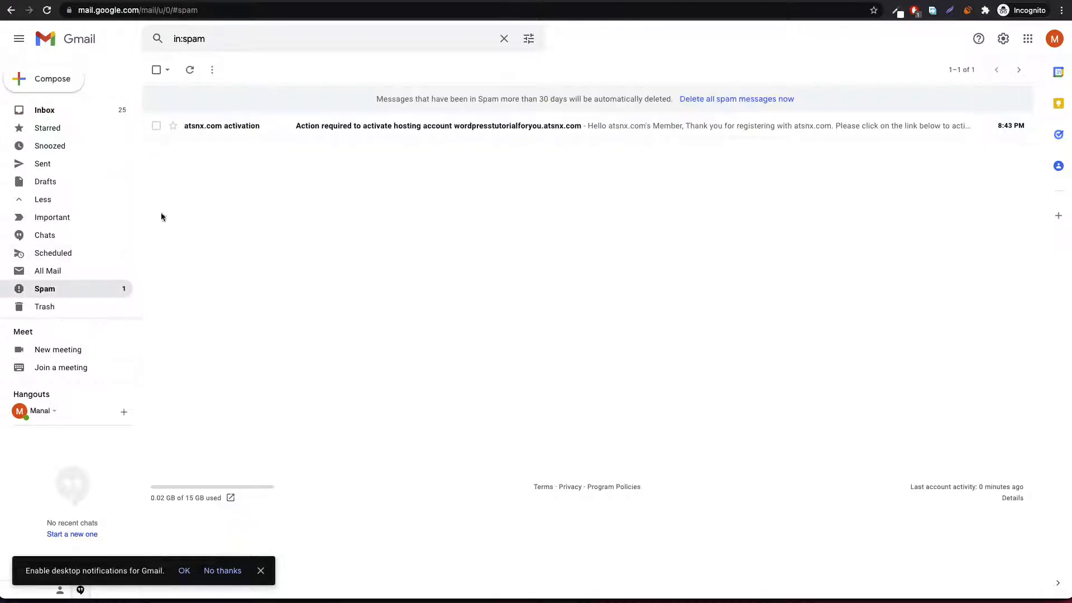
click(347, 125)
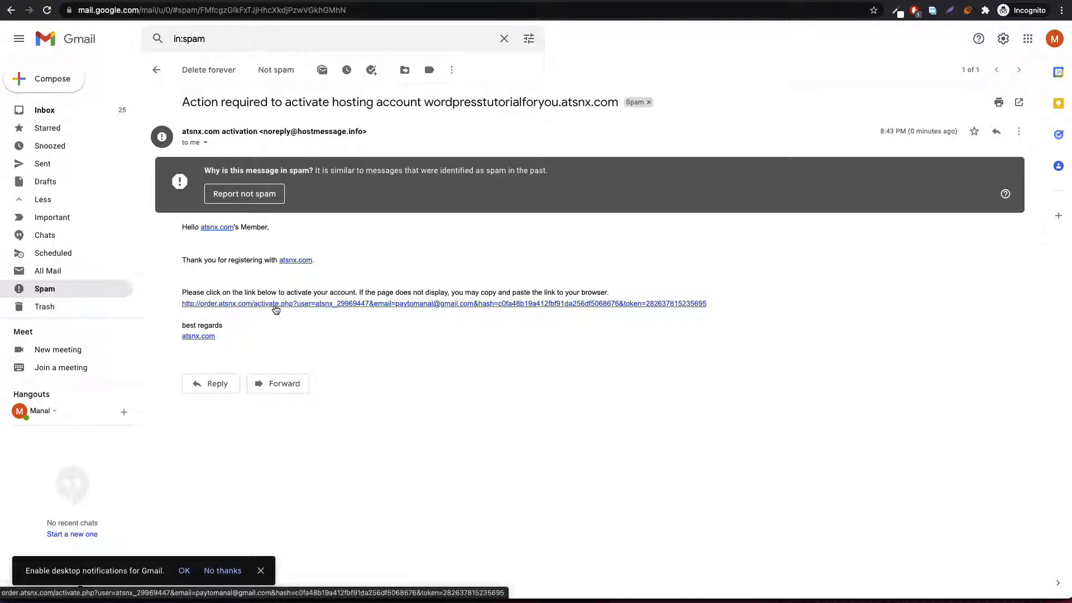
click(276, 304)
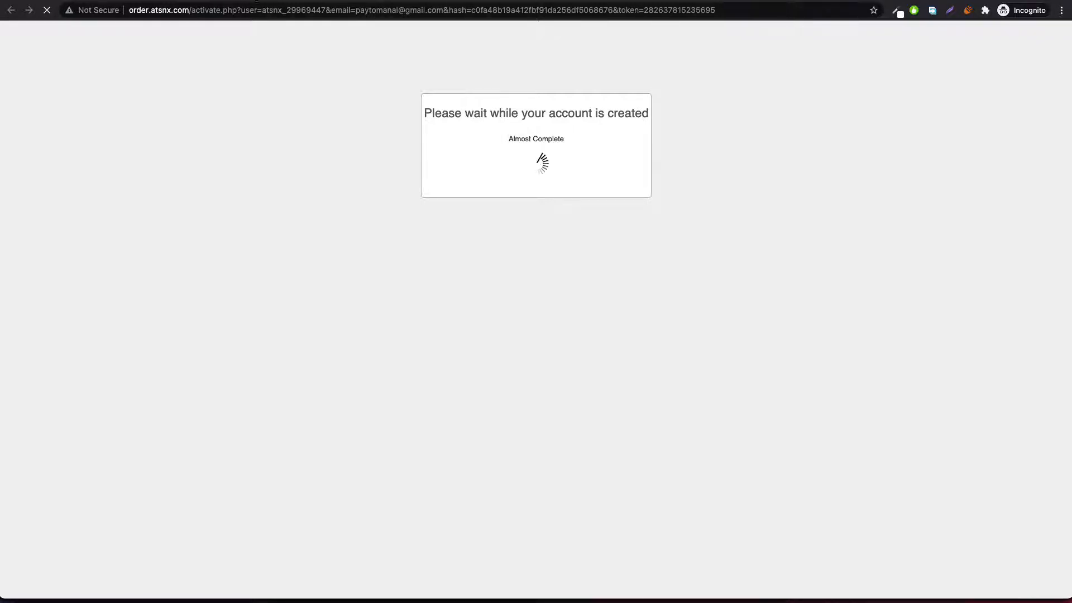
Step: Open the new website address in a separate tab to check it, then return to the account details
click(252, 2)
click(49, 289)
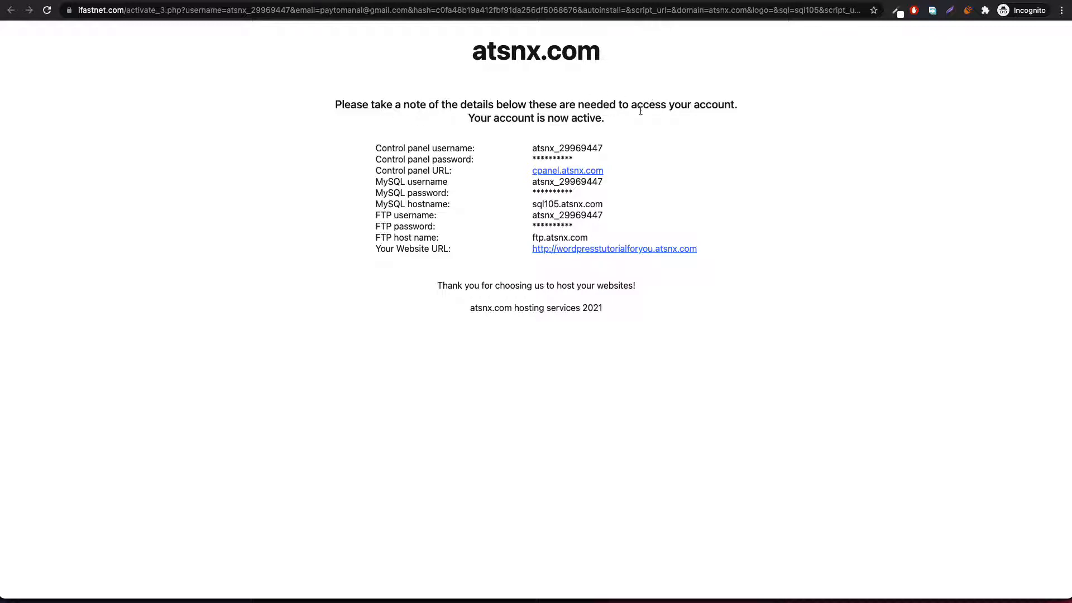
right_click(600, 250)
click(637, 253)
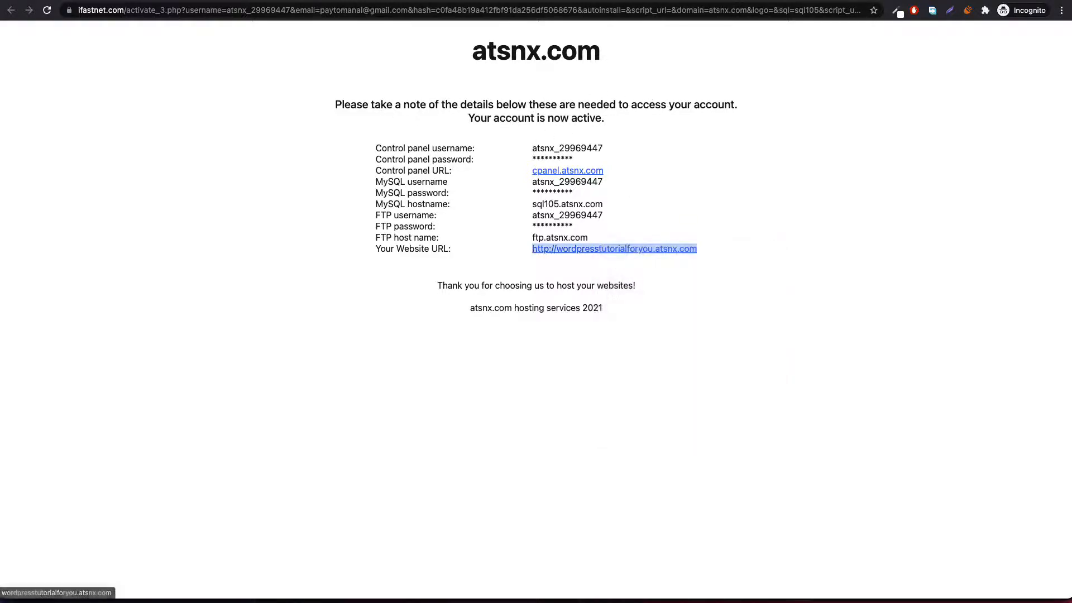
click(529, 1)
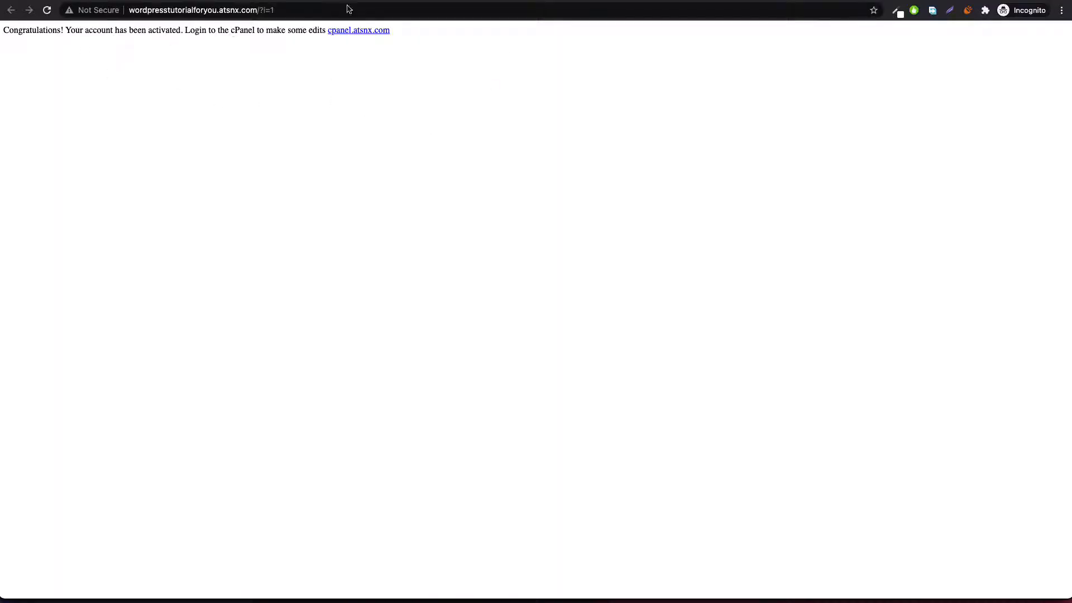
key(ctrl+shift+Tab)
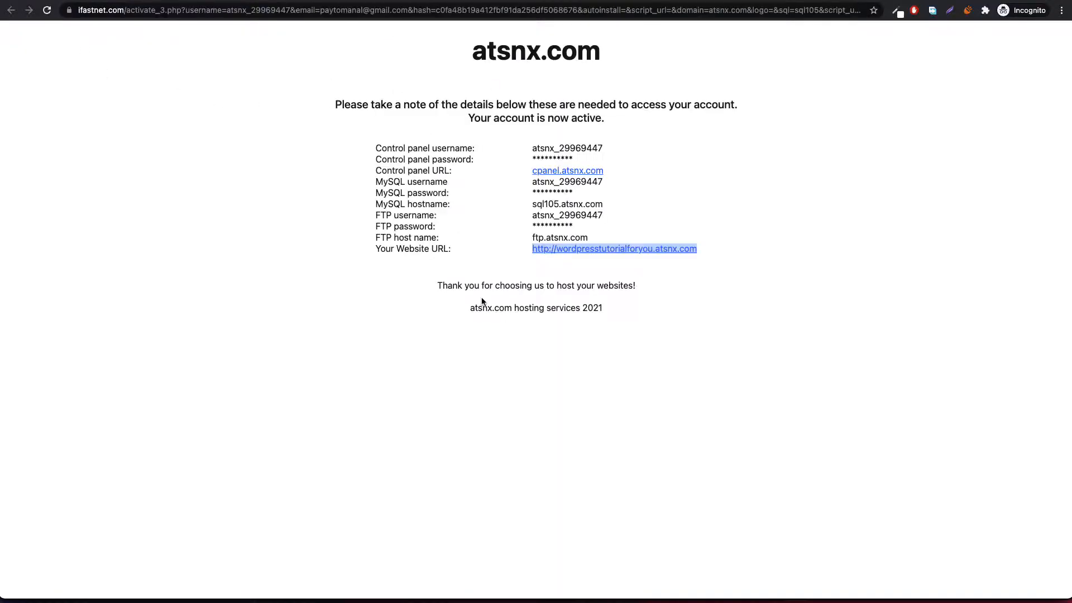
Step: Open the cpanel.atsnx.com control panel login in its own tab
right_click(574, 170)
click(620, 175)
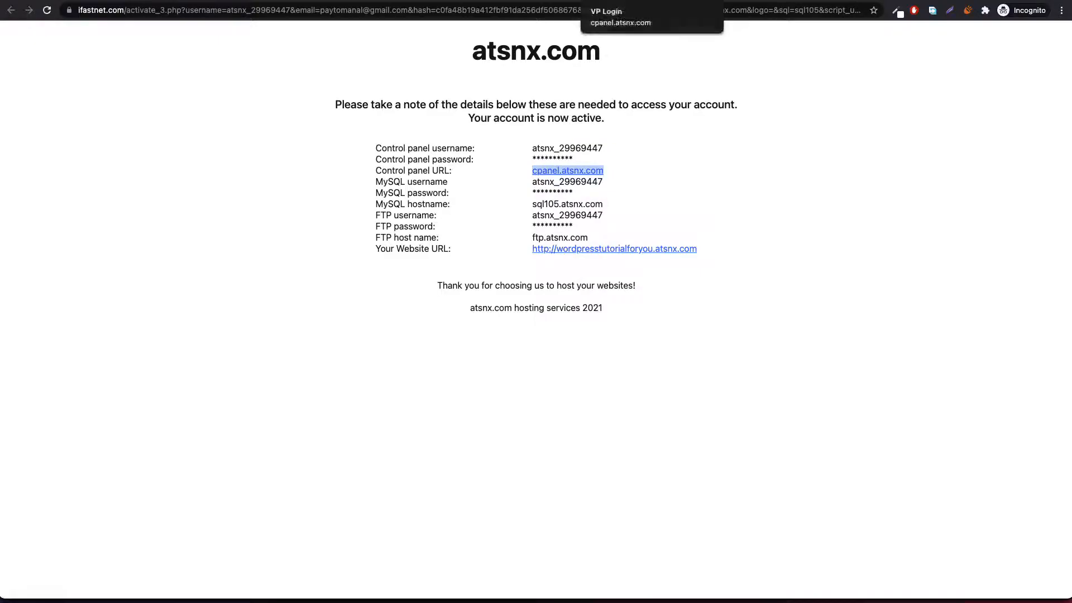
click(615, 11)
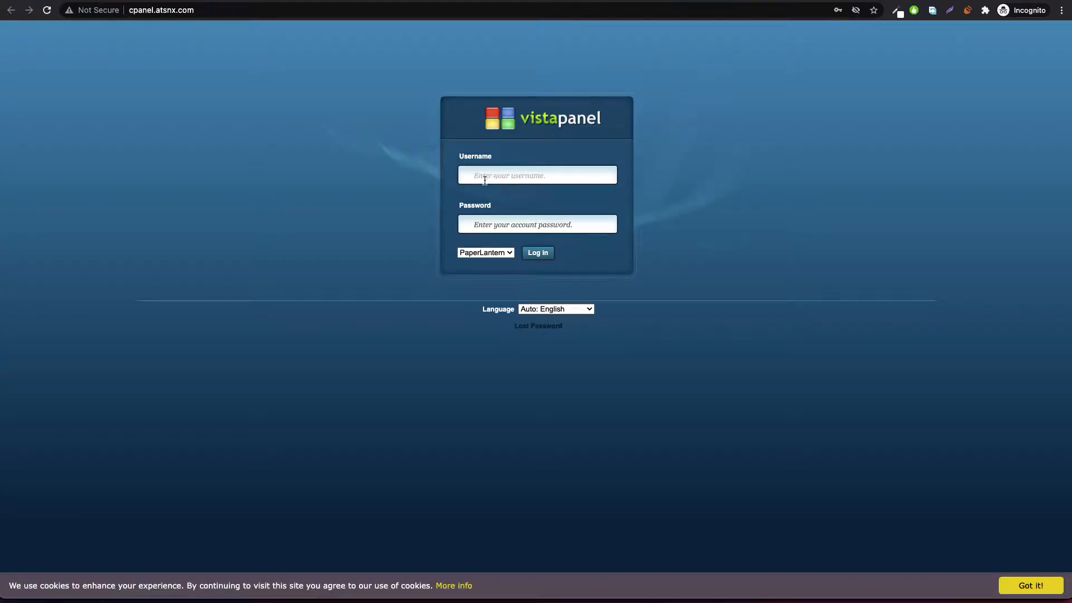
Step: Copy the control panel username into the VistaPanel login Username field and enter the account password
click(394, 0)
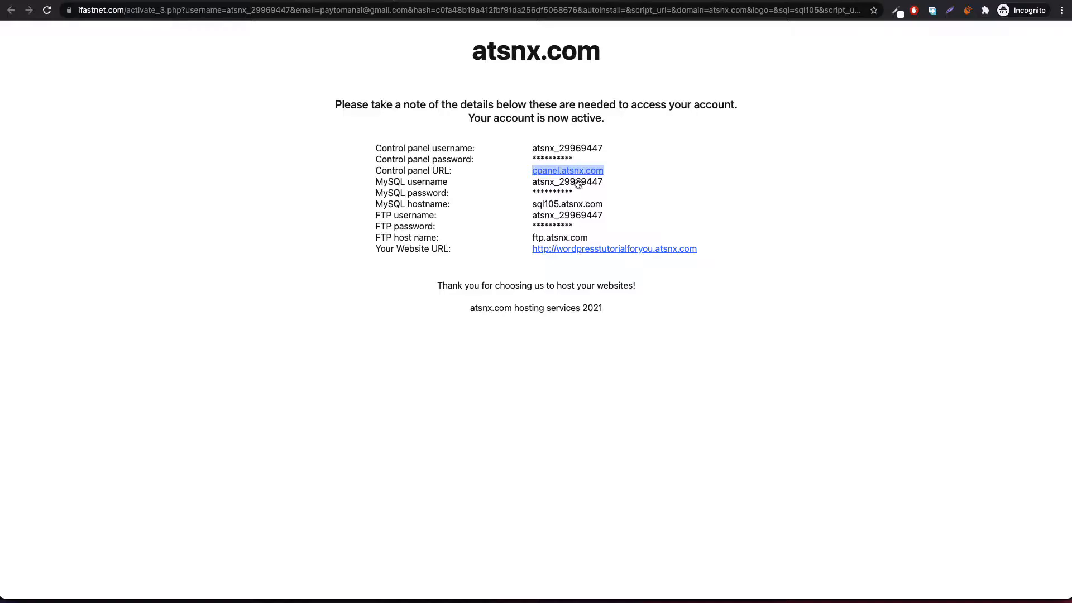
drag(534, 151, 614, 153)
key(super+c)
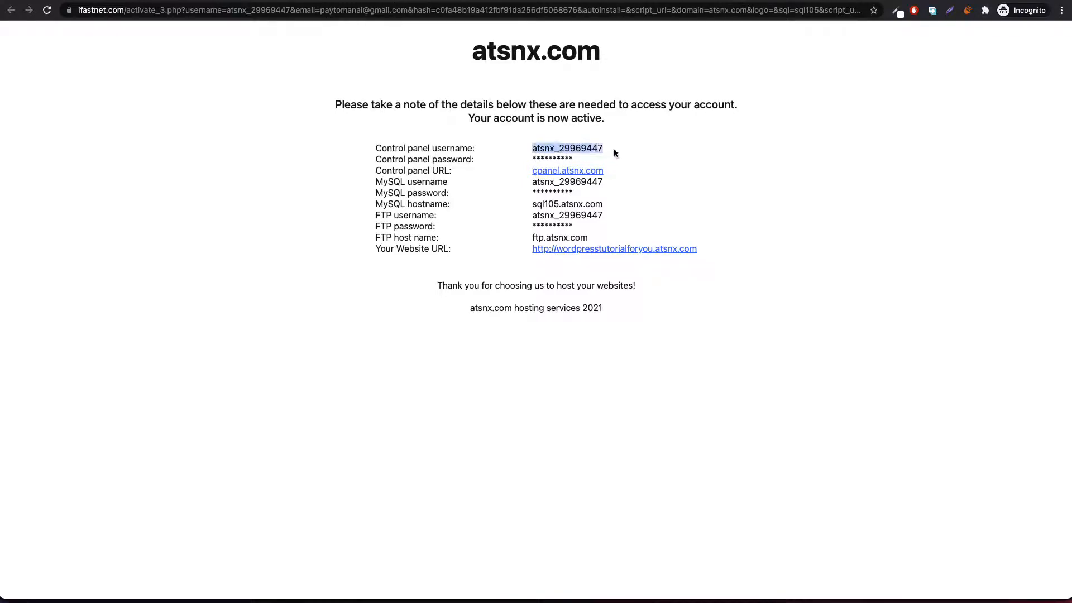
click(604, 0)
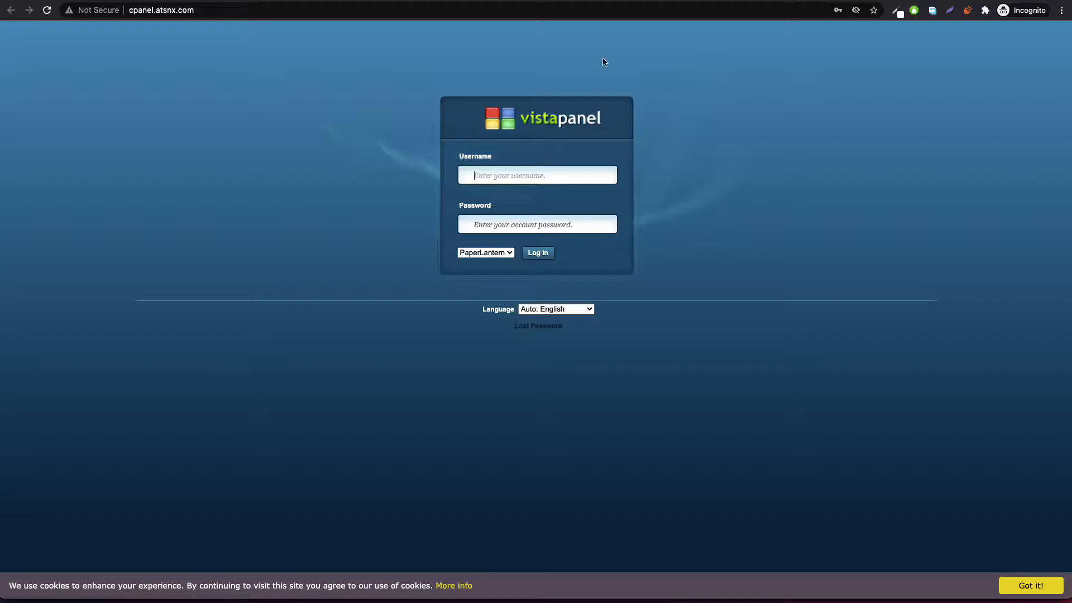
key(super+v)
click(540, 225)
text(*)
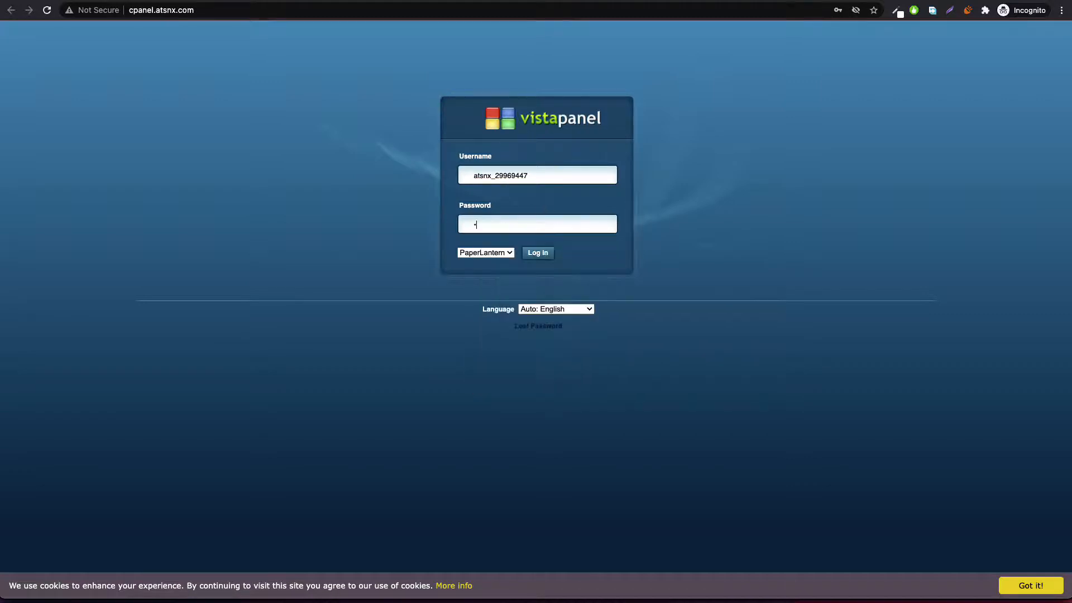
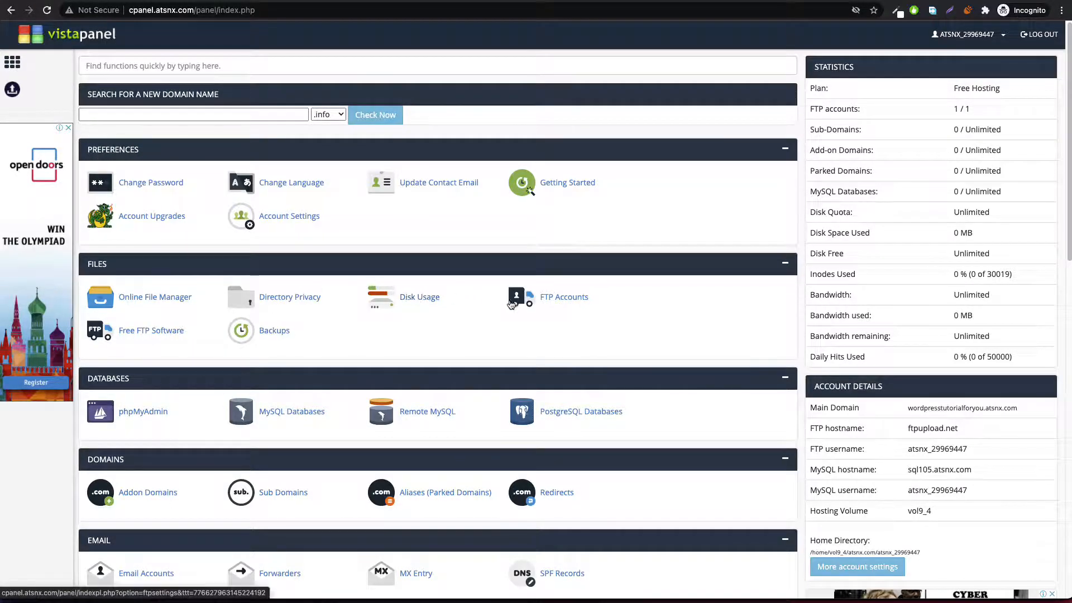
Step: Launch the Softaculous Apps Installer from VistaPanel's Software section
scroll(479, 270, down, 5)
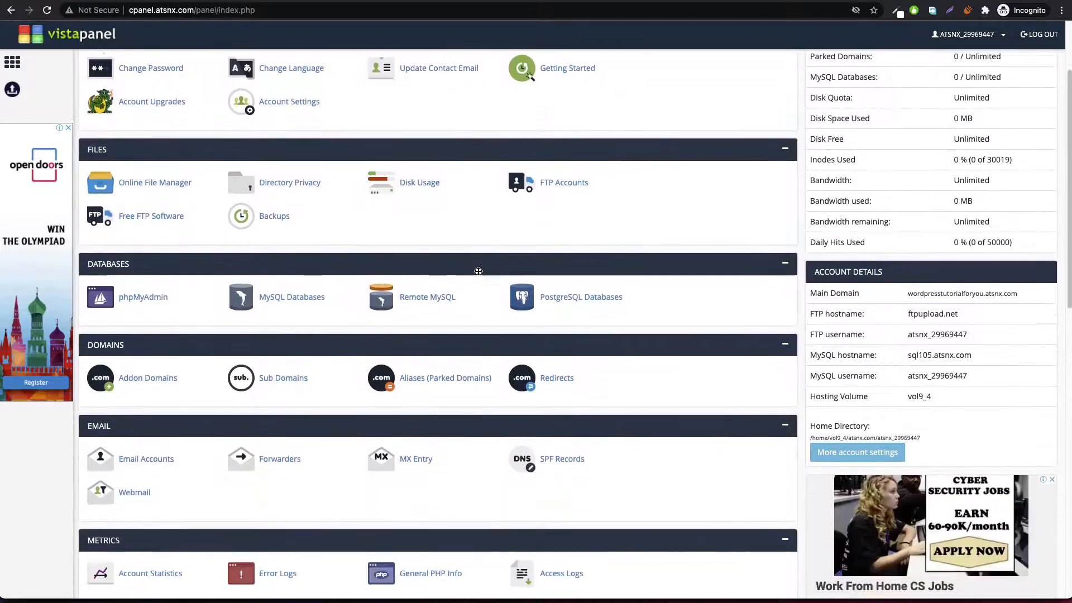
scroll(478, 274, down, 4)
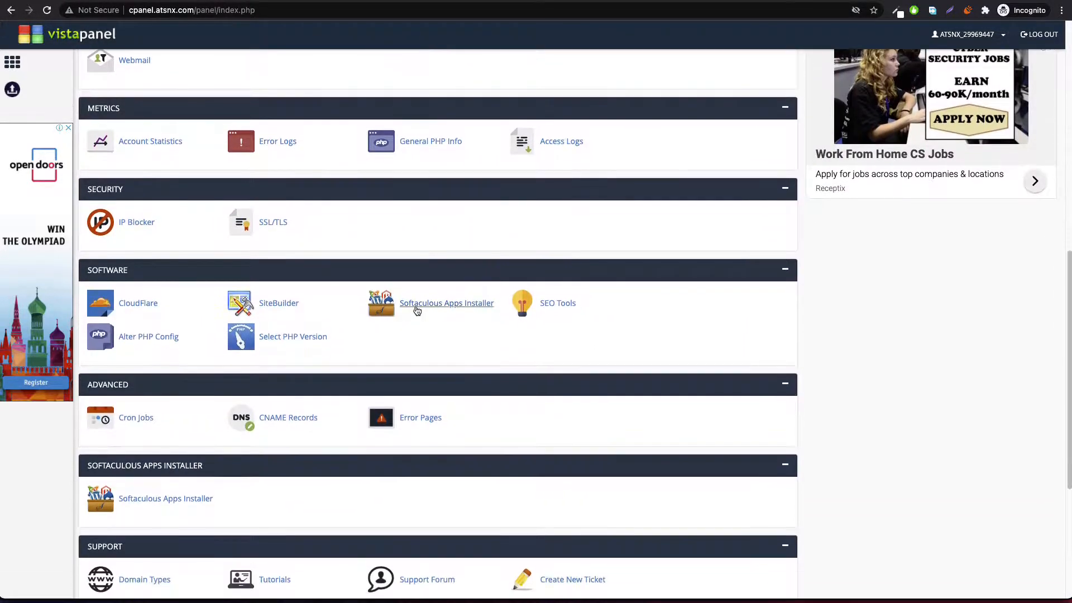
click(447, 304)
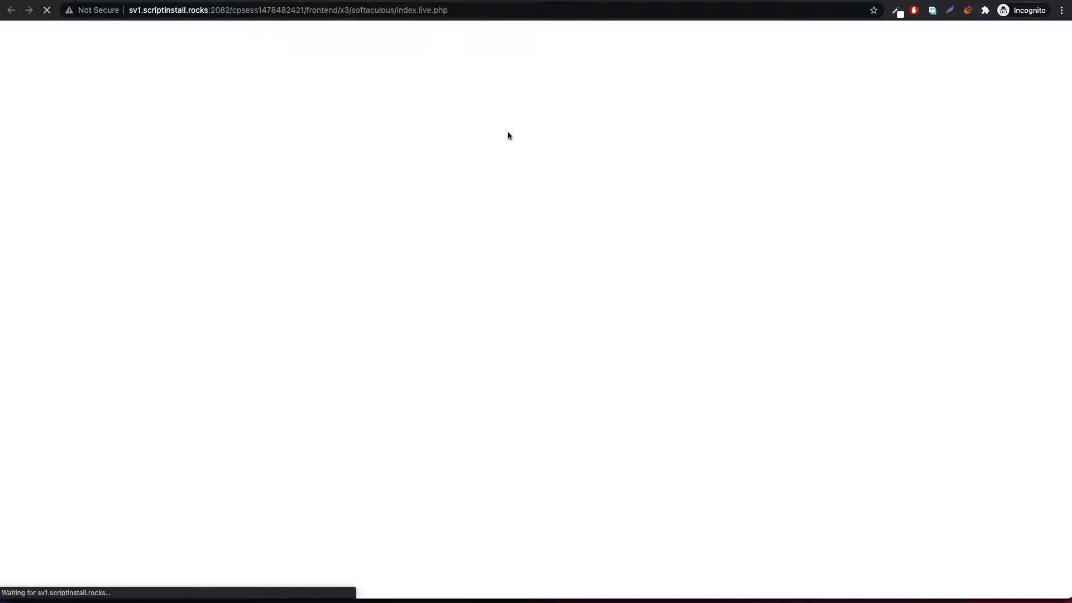
Step: Start a new WordPress installation and fill in the admin username
mouse_move(385, 217)
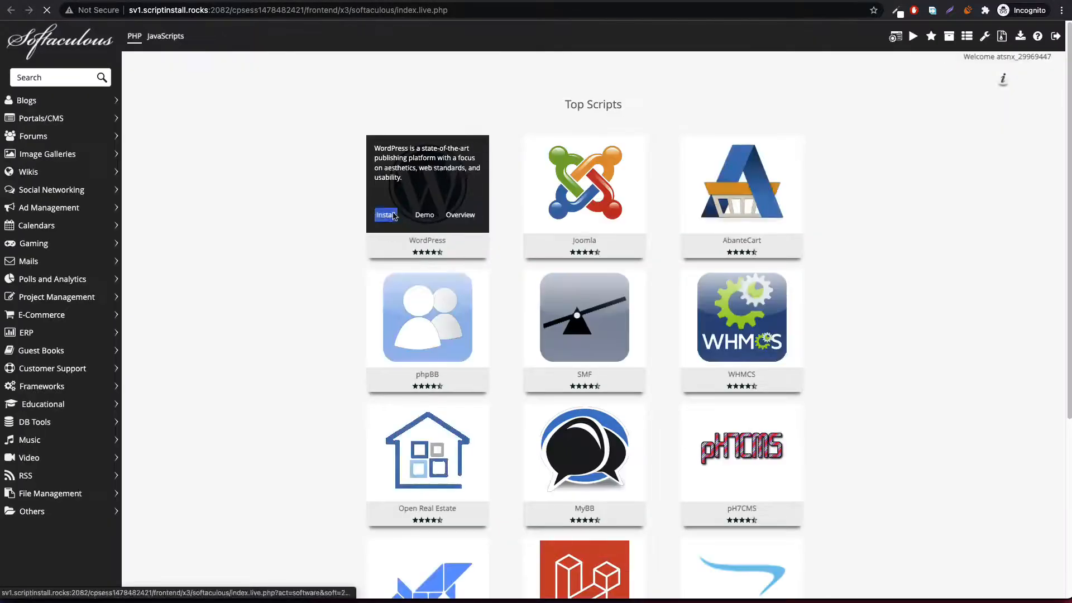
click(386, 218)
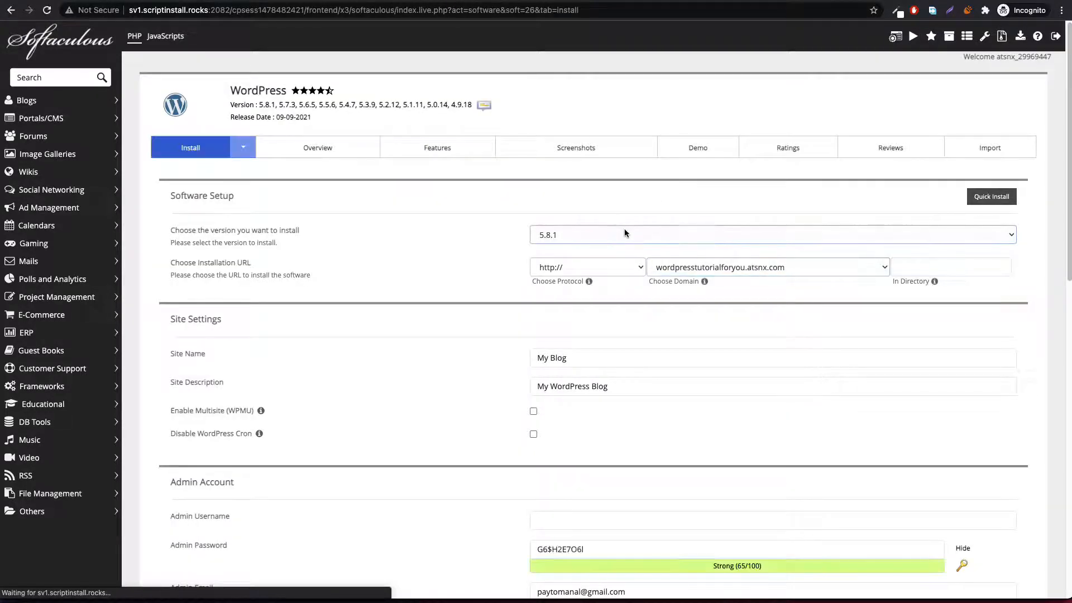
scroll(671, 316, down, 3)
scroll(671, 317, down, 1)
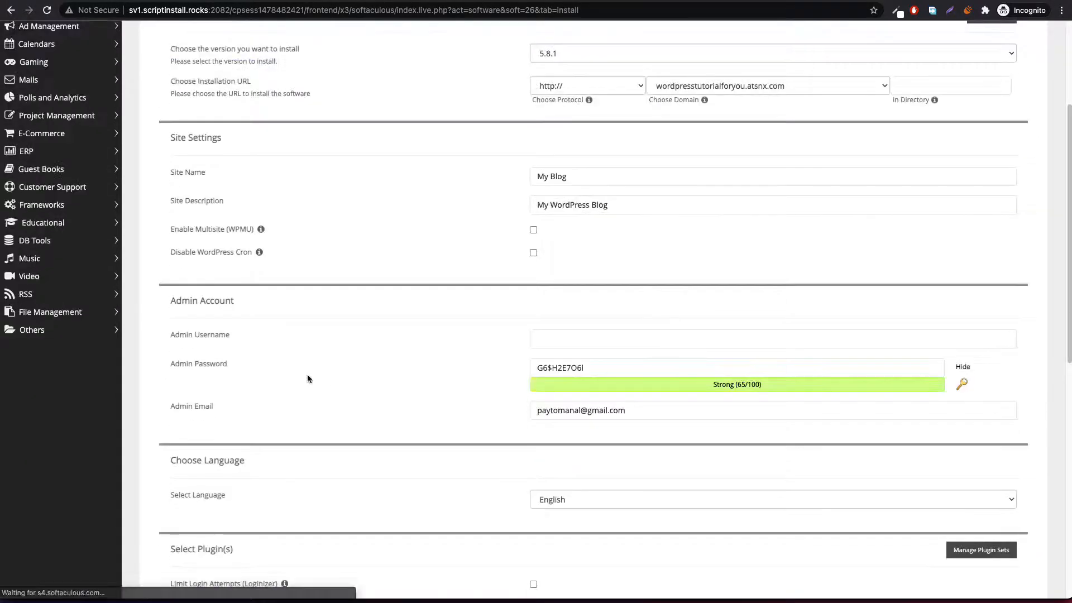
click(648, 337)
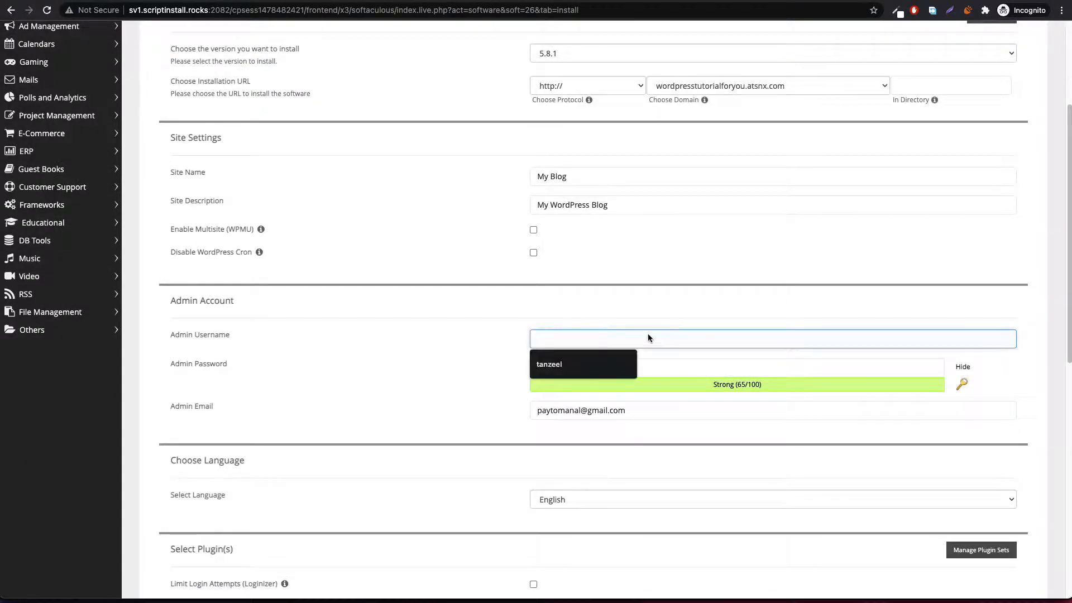
click(589, 366)
Step: Replace the generated admin password with a simpler one and submit the install form
click(600, 369)
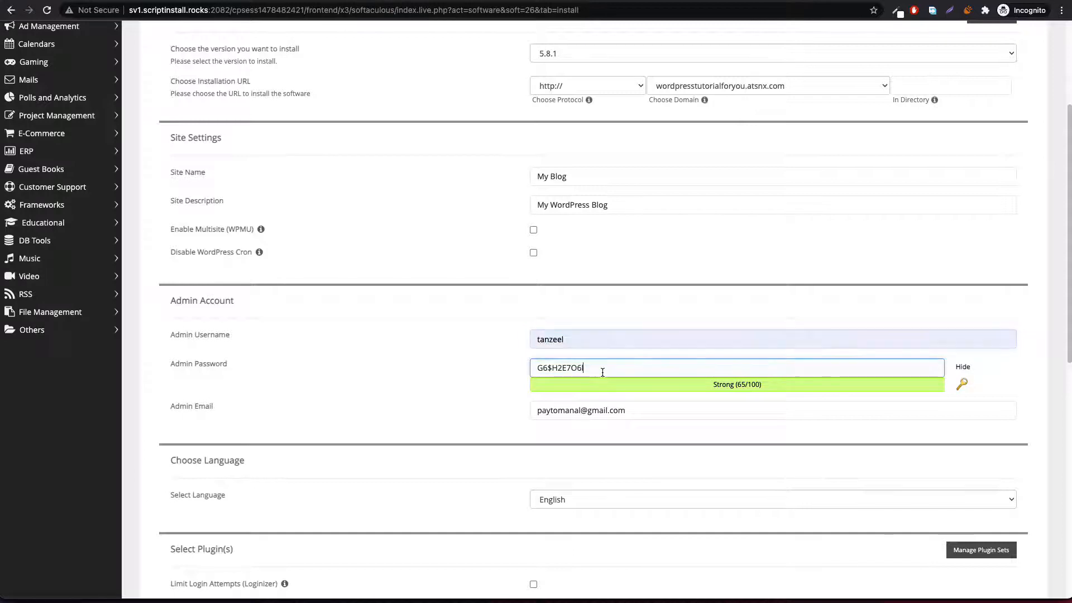
key(super+a)
text(qwert)
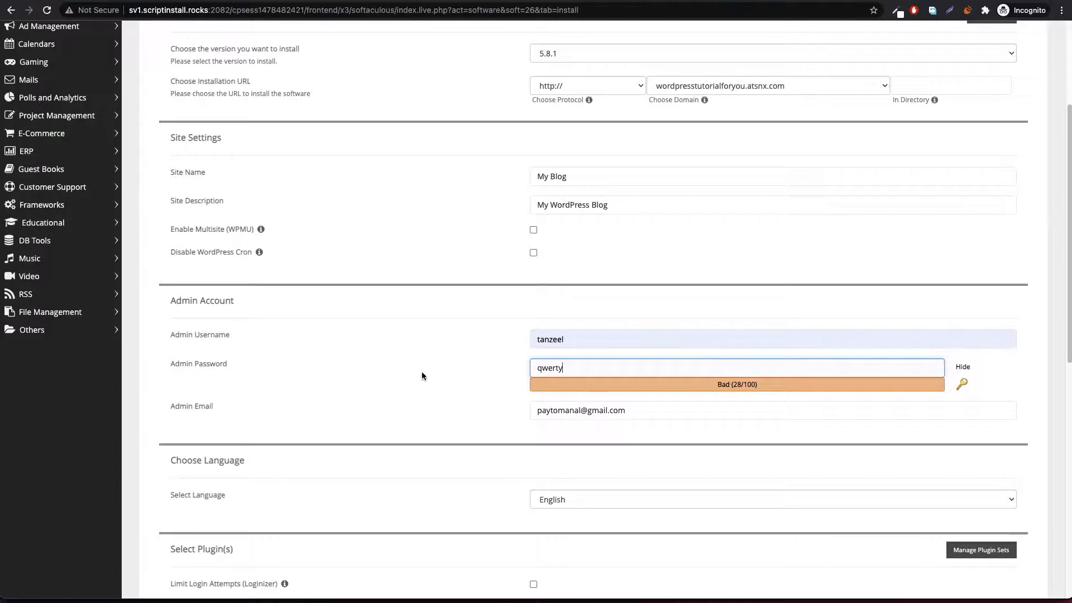
scroll(423, 373, down, 2)
scroll(423, 376, down, 10)
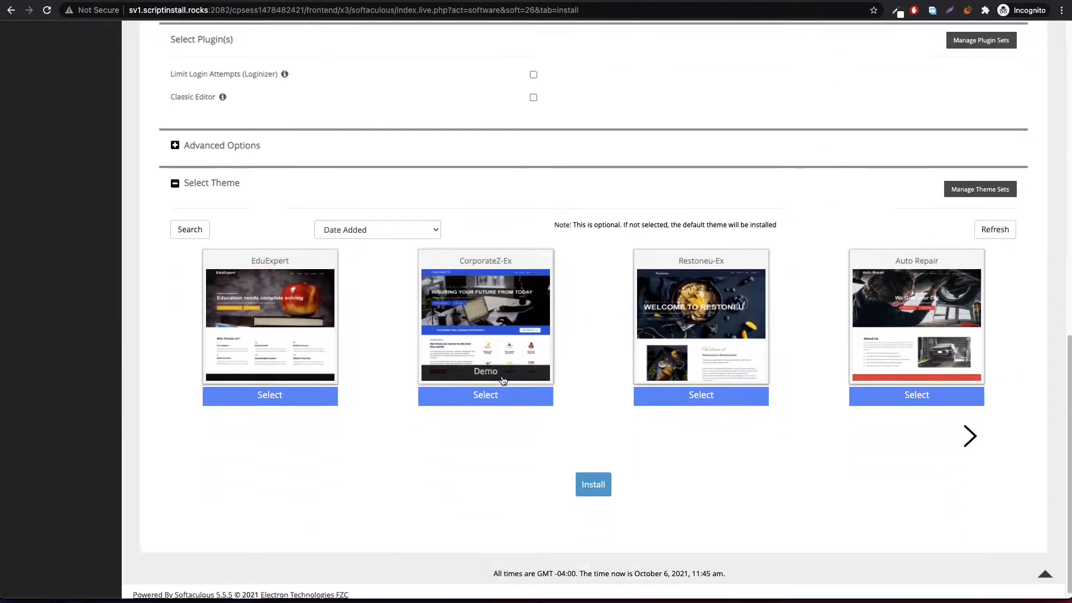
click(593, 478)
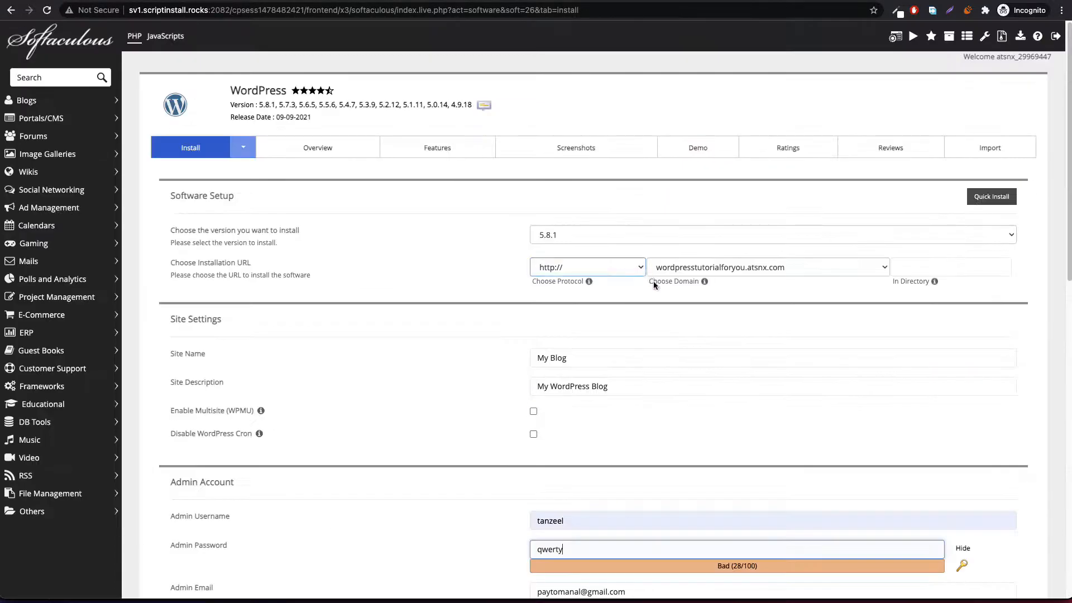
scroll(653, 428, down, 2)
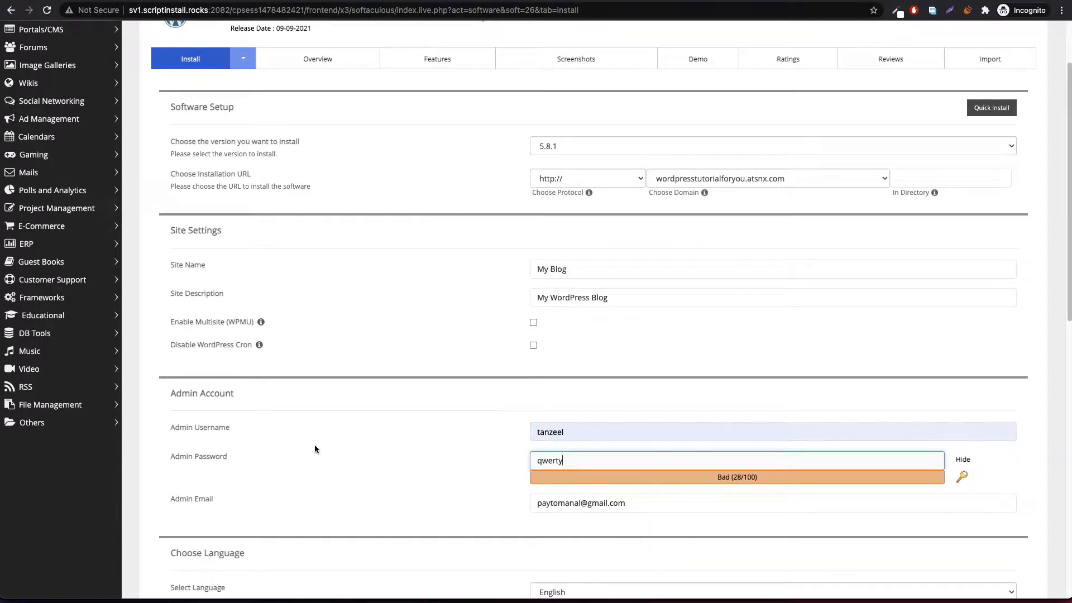
scroll(658, 457, down, 10)
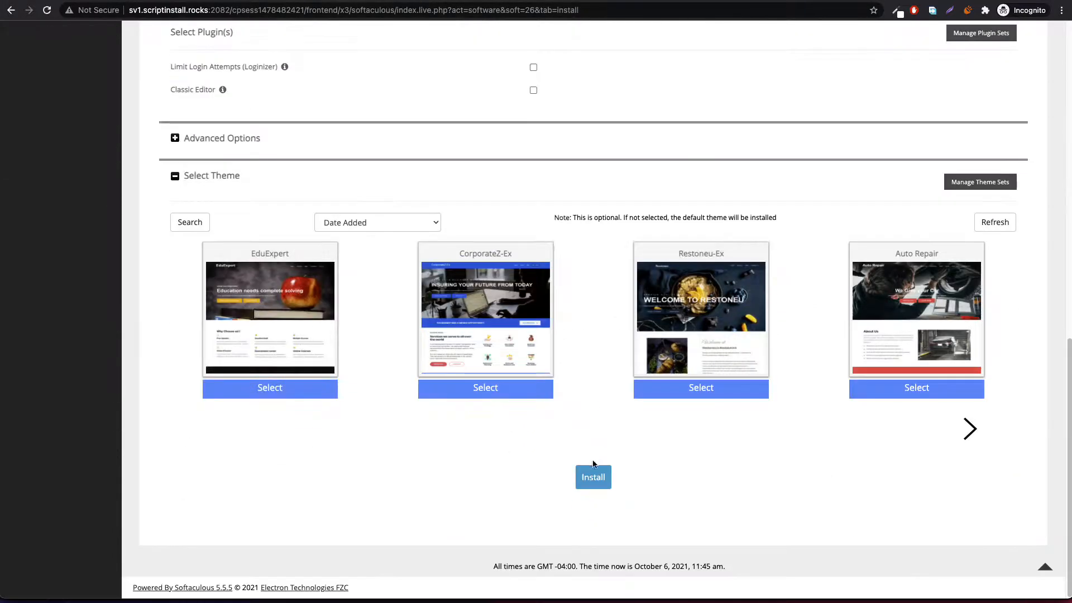
Step: Resubmit the install, let it finish, and bring up options for the new site's URL
click(589, 480)
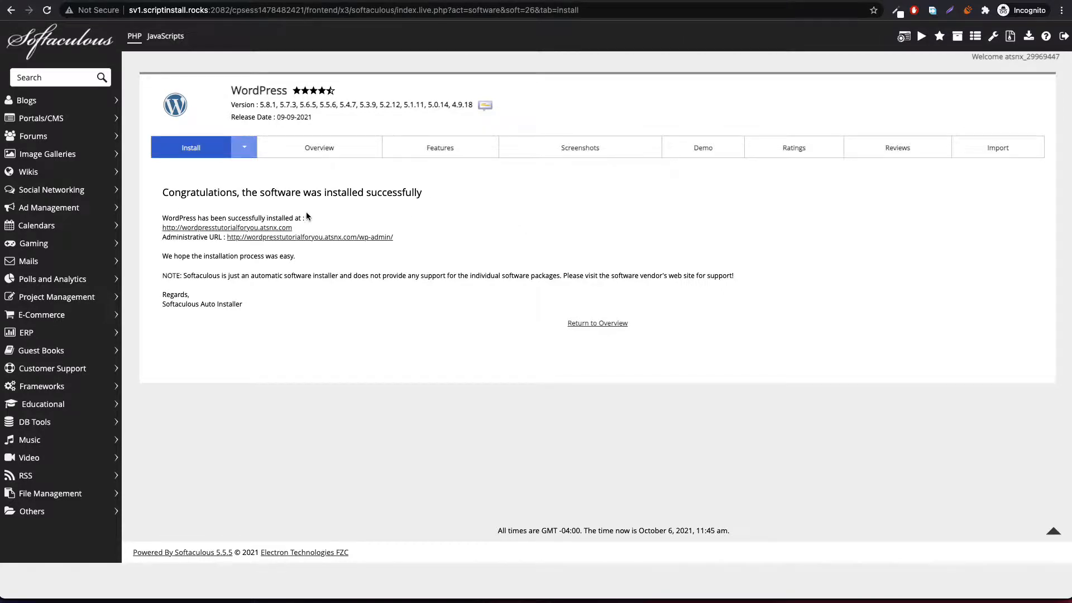
right_click(196, 232)
Step: Open the new site in a new tab and go to its /wp-admin login page
click(482, 151)
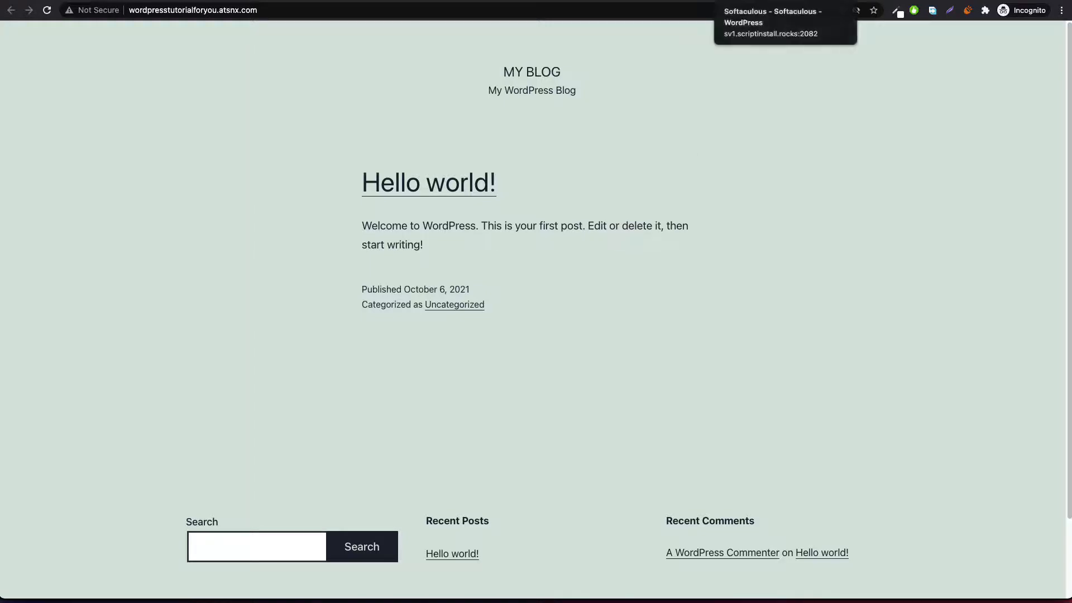
click(303, 12)
click(325, 11)
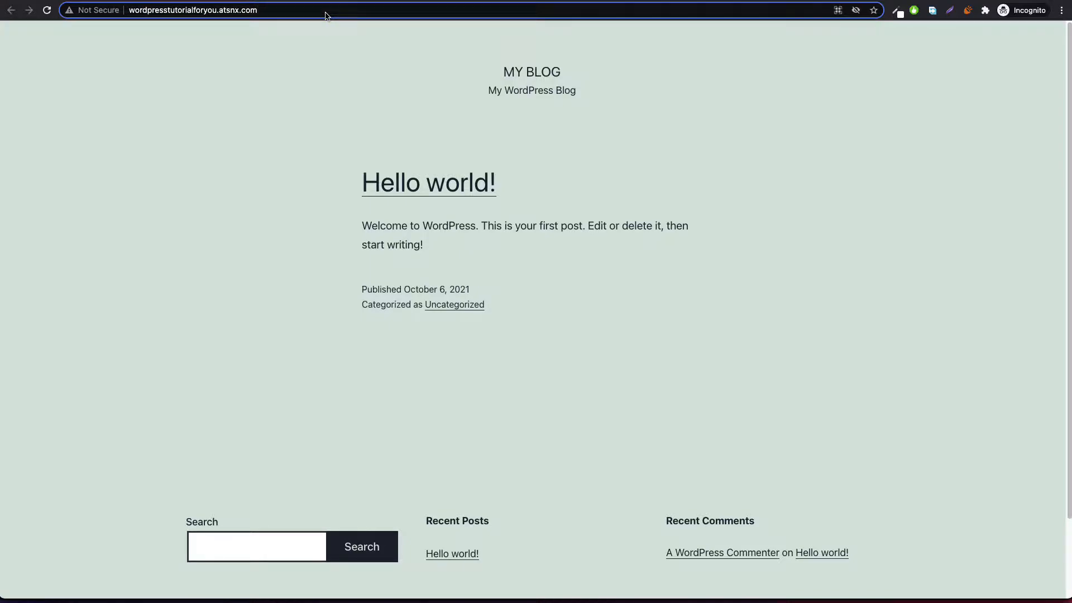
text(/wp)
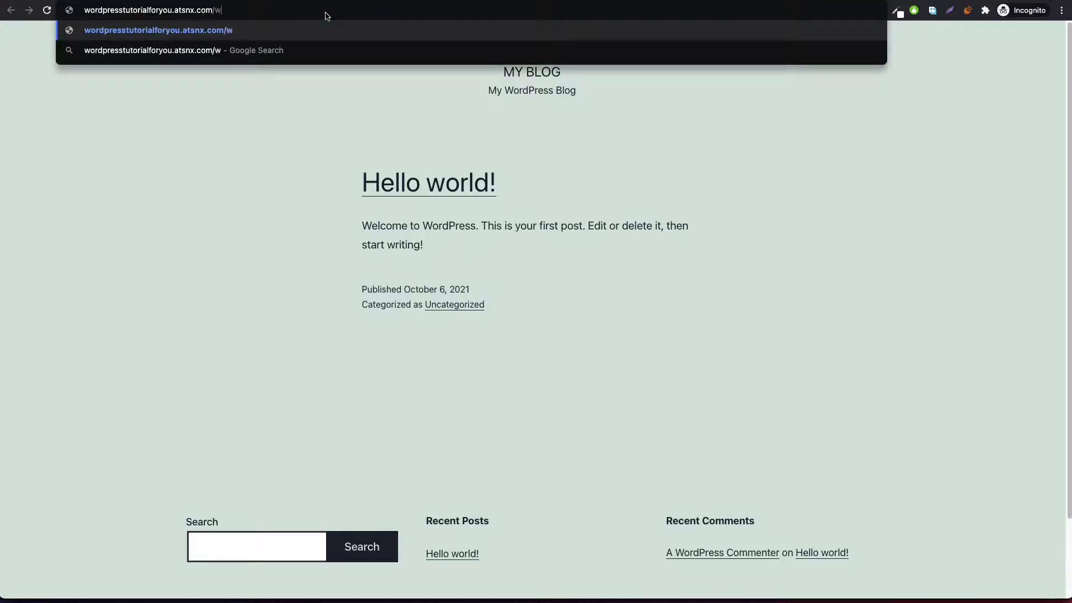
text(-admin)
key(Return)
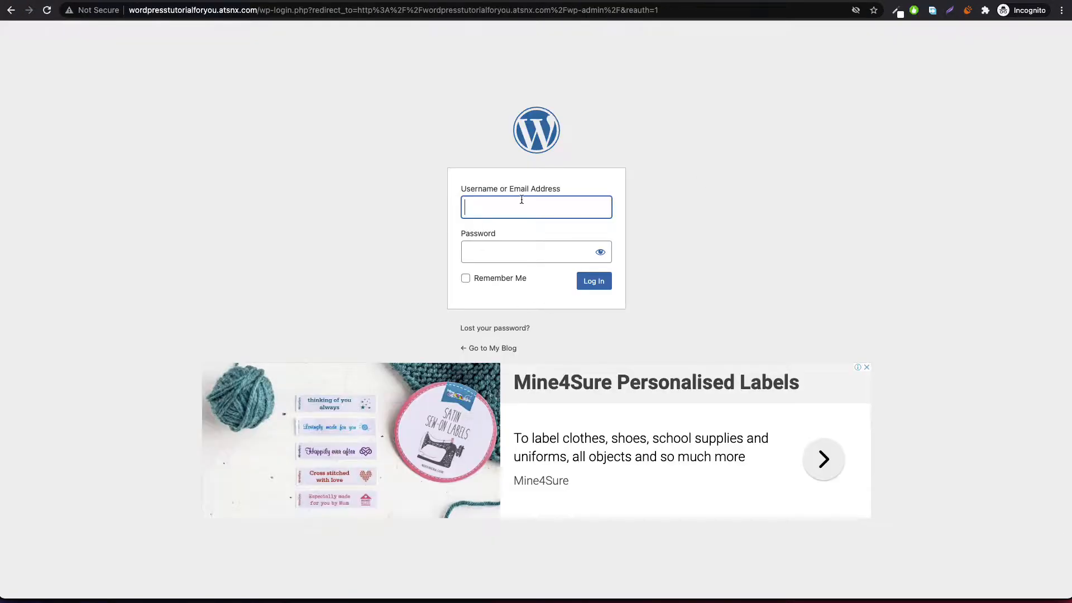
Step: Log in to wp-admin with the admin username and password
text(tanzeel)
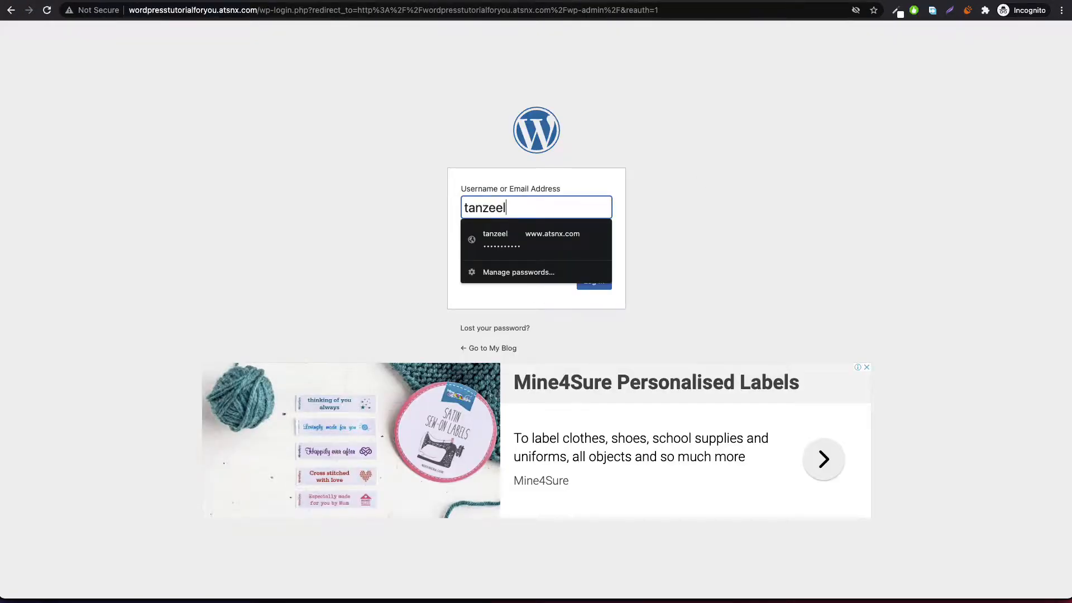
key(Tab)
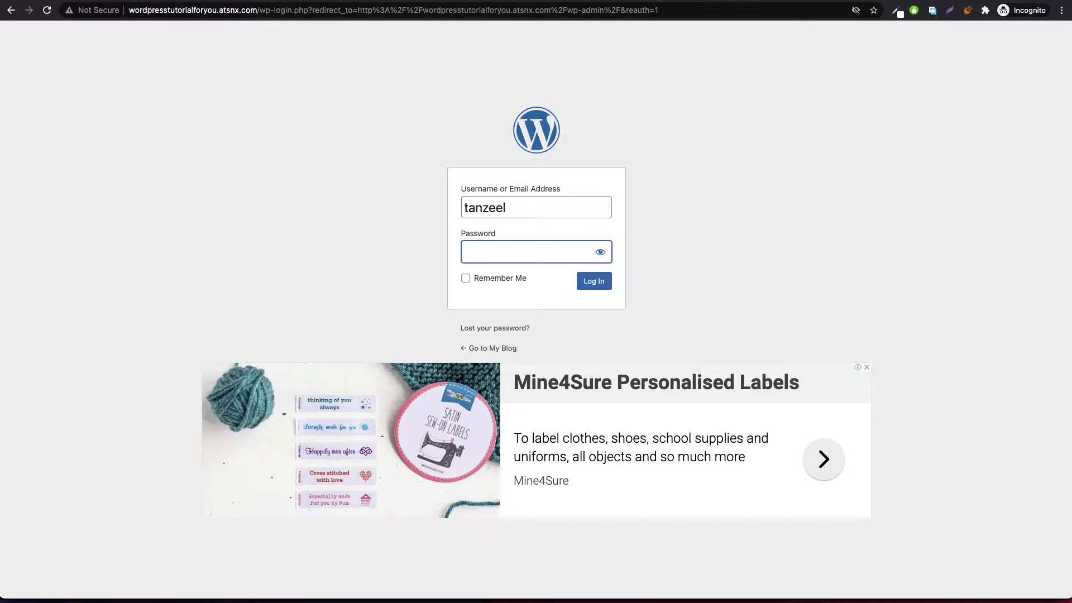
text(******)
key(Return)
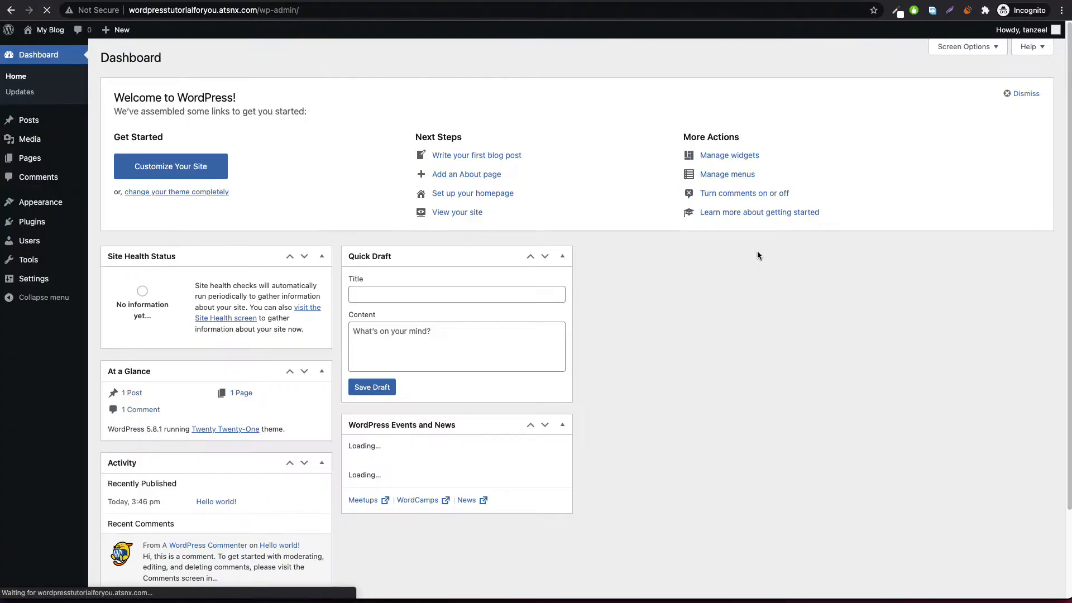
Step: Go to Appearance > Themes and dismiss the pop-up advertisement
scroll(589, 363, down, 5)
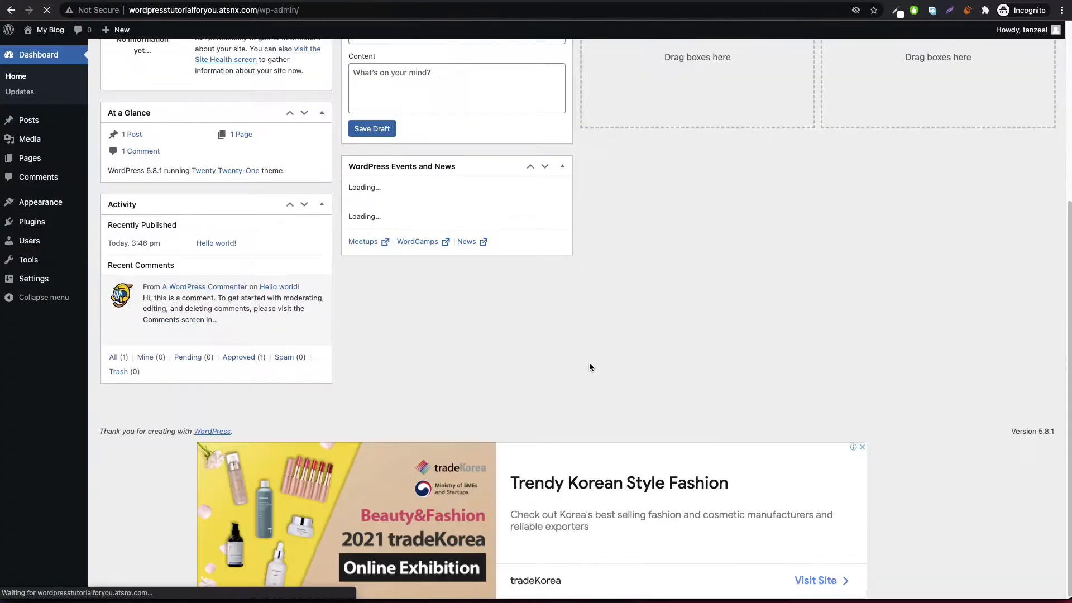
scroll(538, 347, up, 5)
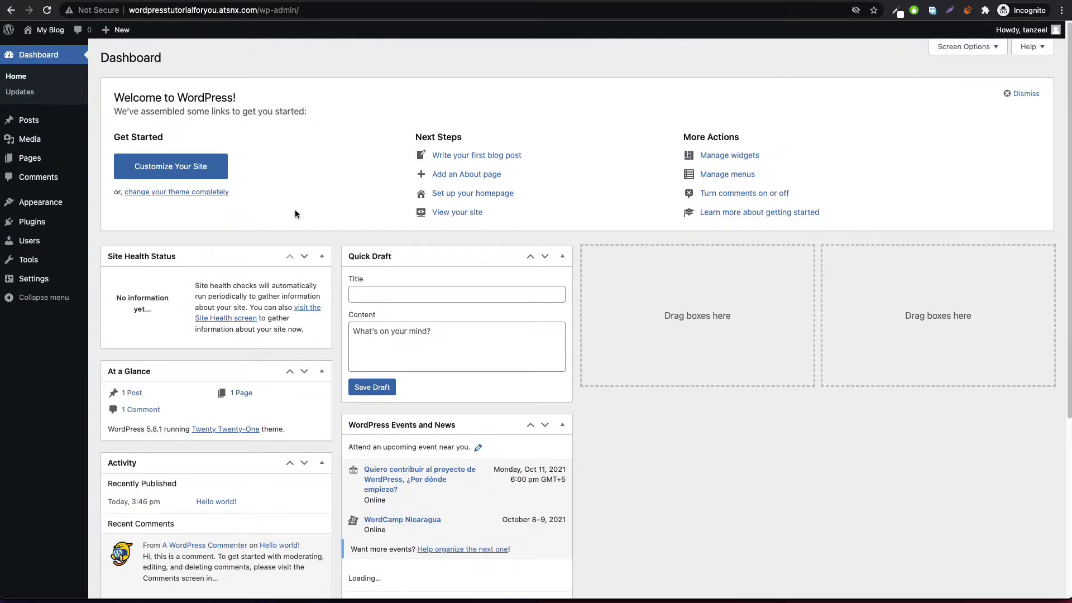
scroll(678, 272, down, 5)
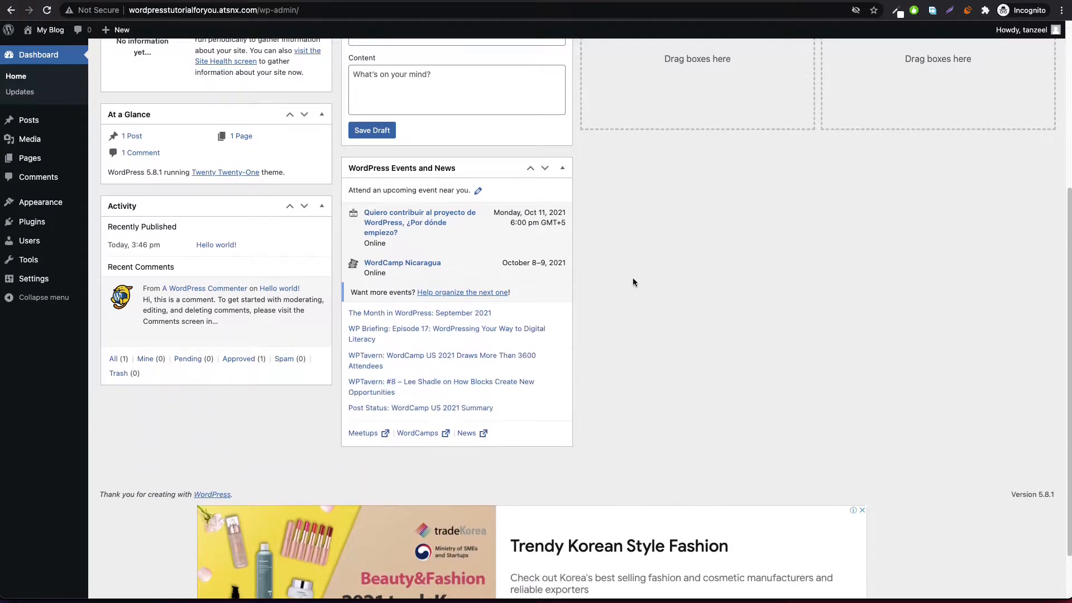
scroll(632, 277, up, 5)
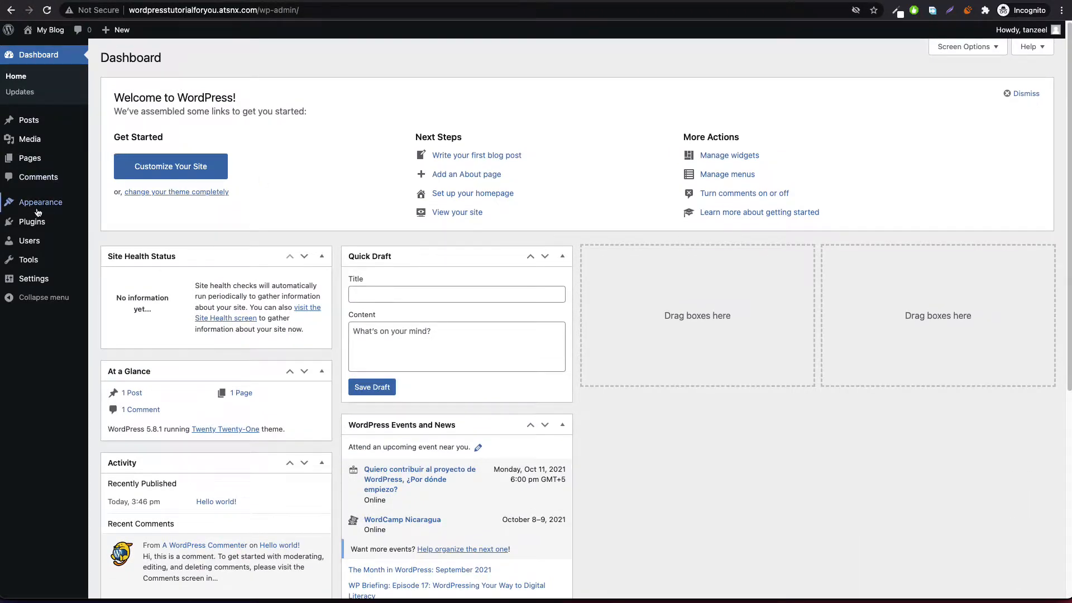
click(113, 204)
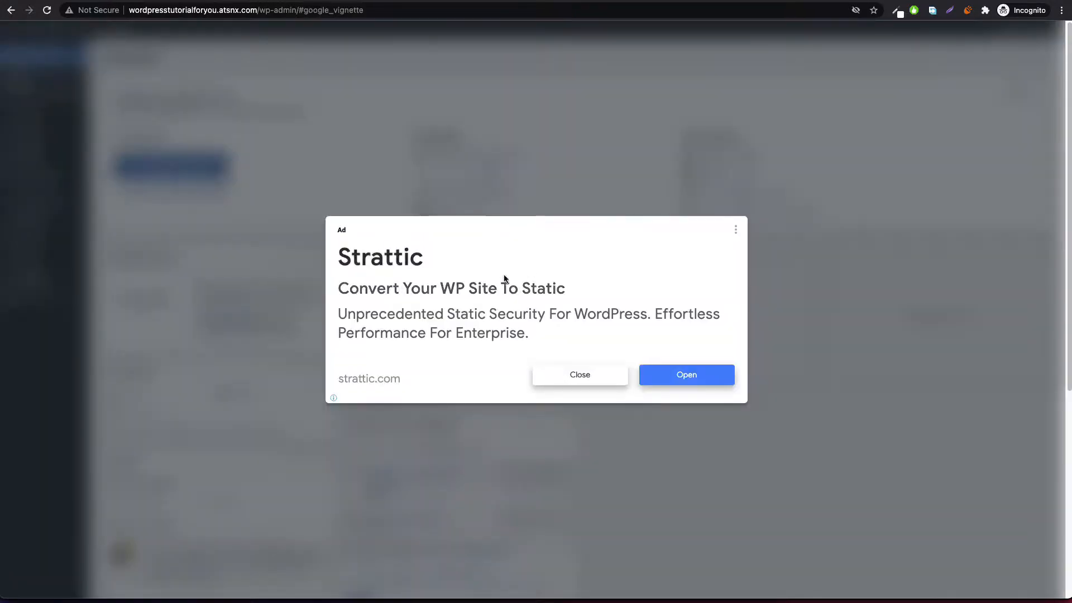
click(580, 376)
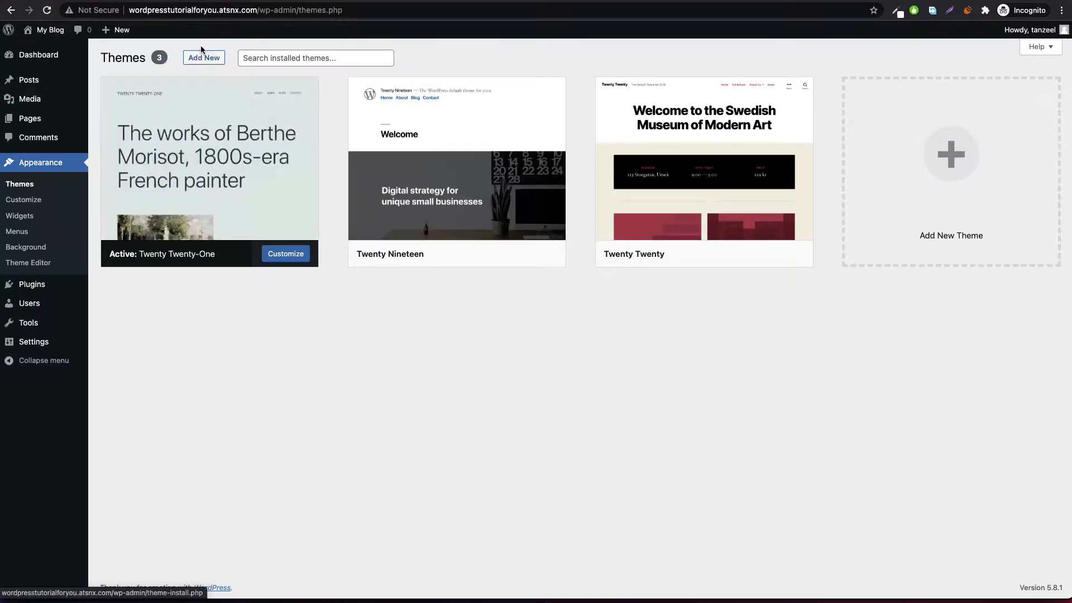
Step: Install the Astra theme from Add New and activate it
click(204, 58)
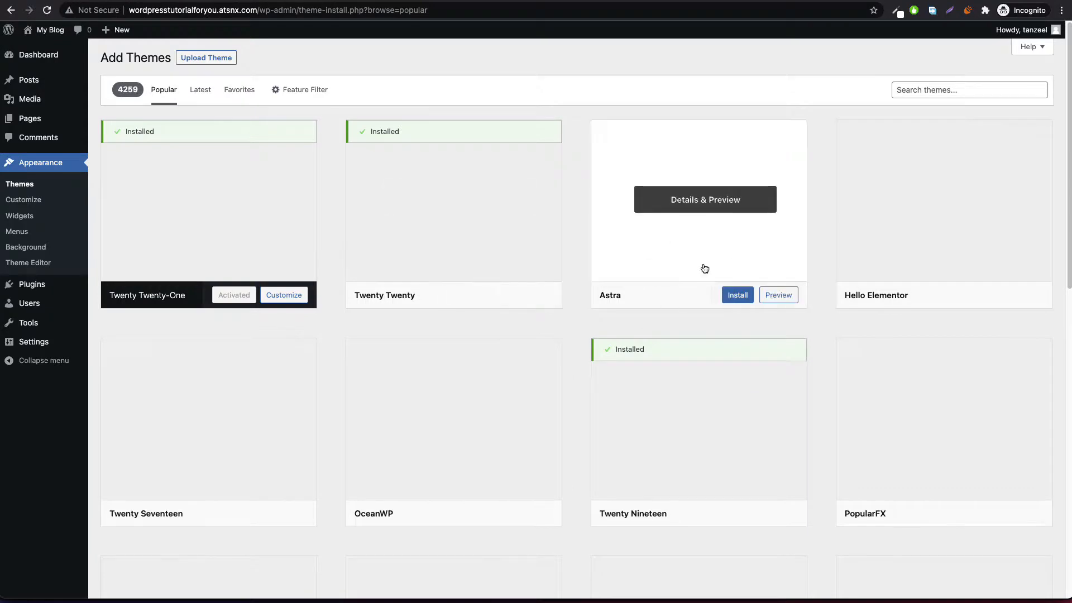
click(726, 301)
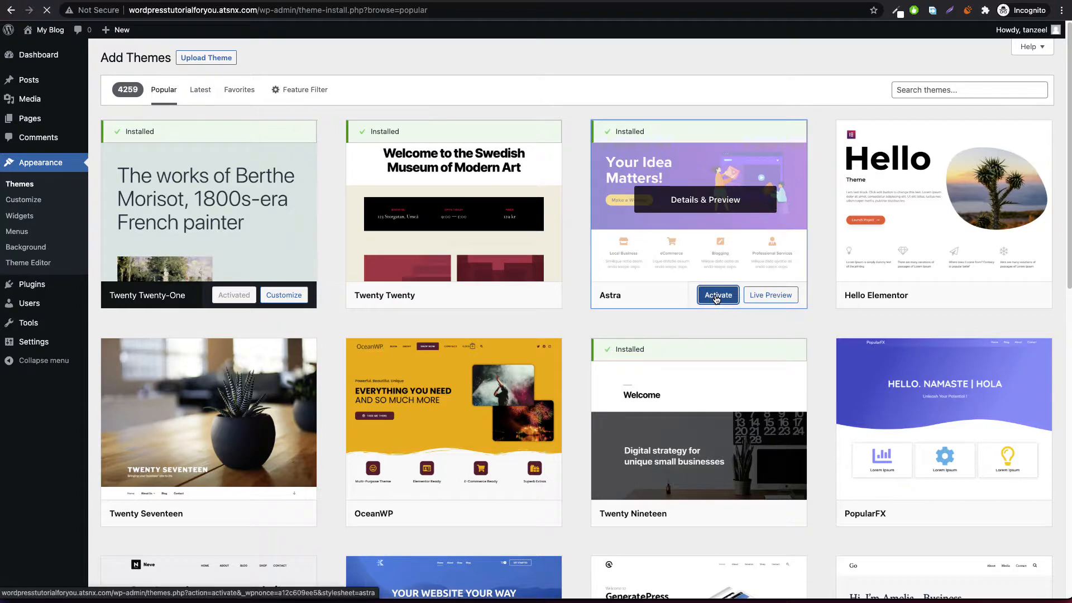
click(716, 299)
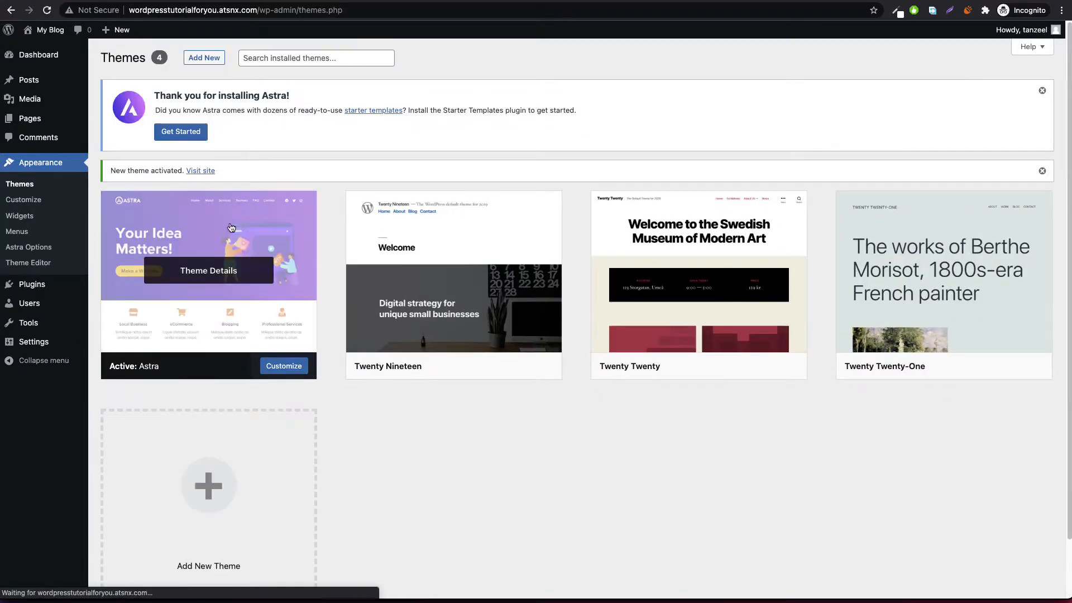
scroll(250, 233, down, 2)
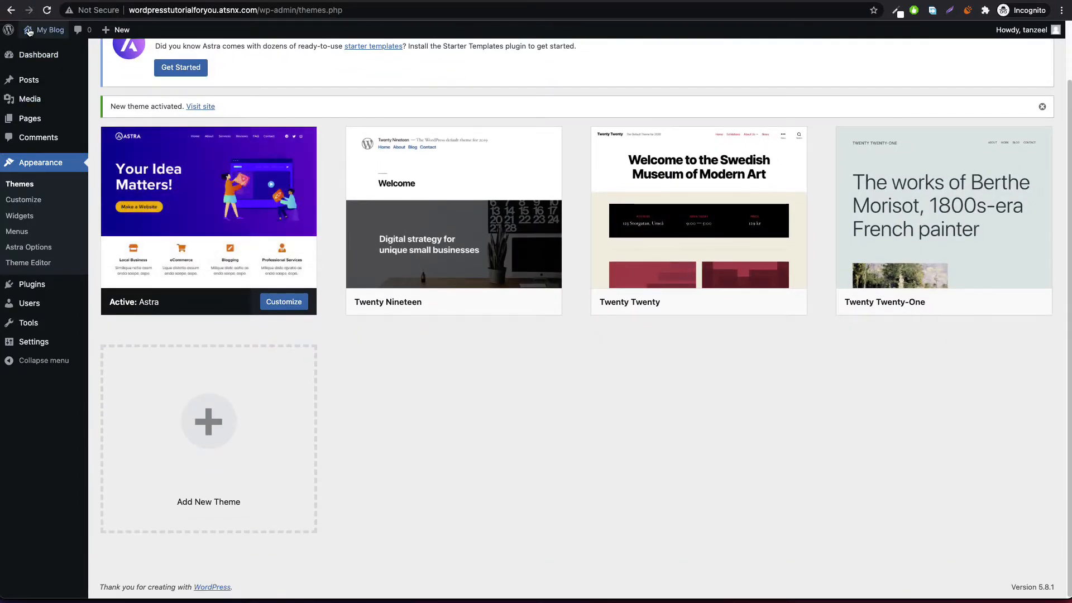
Step: Visit the live 'My Blog' front page to see it styled with Astra
click(38, 48)
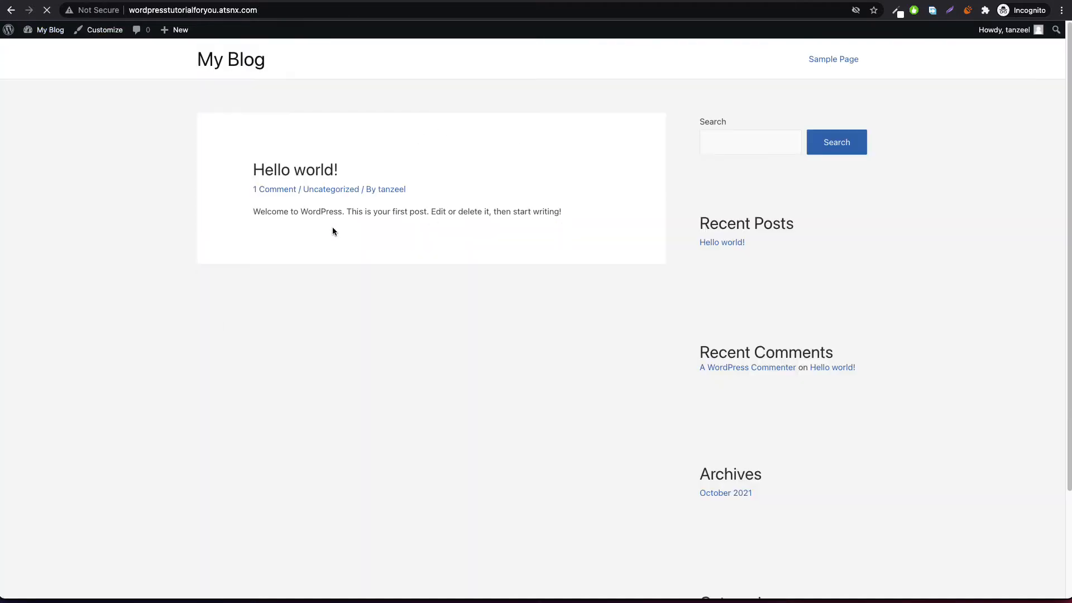
scroll(354, 230, down, 3)
scroll(388, 239, up, 3)
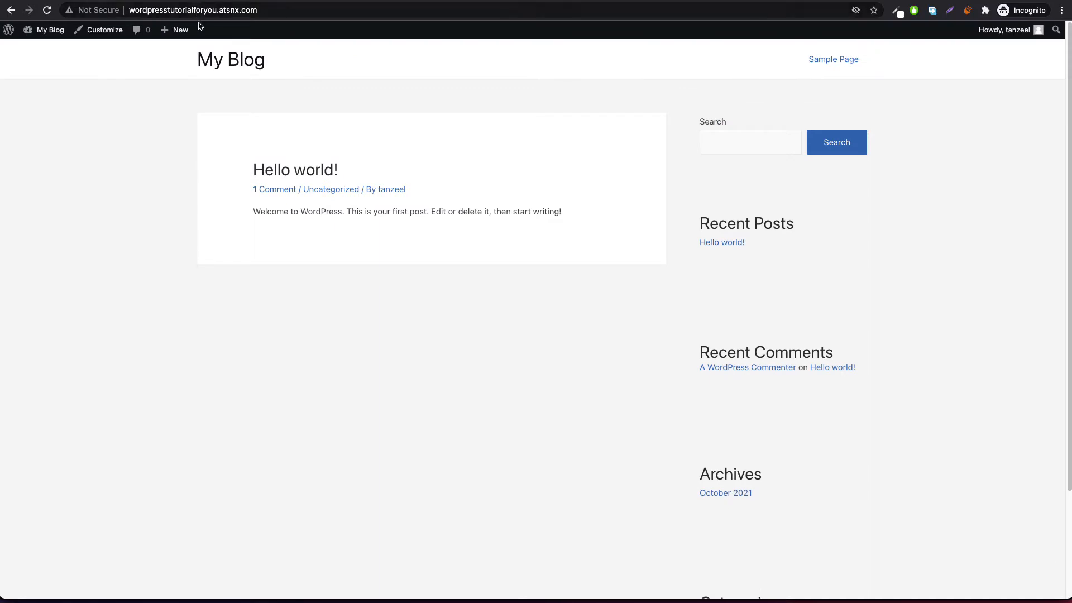